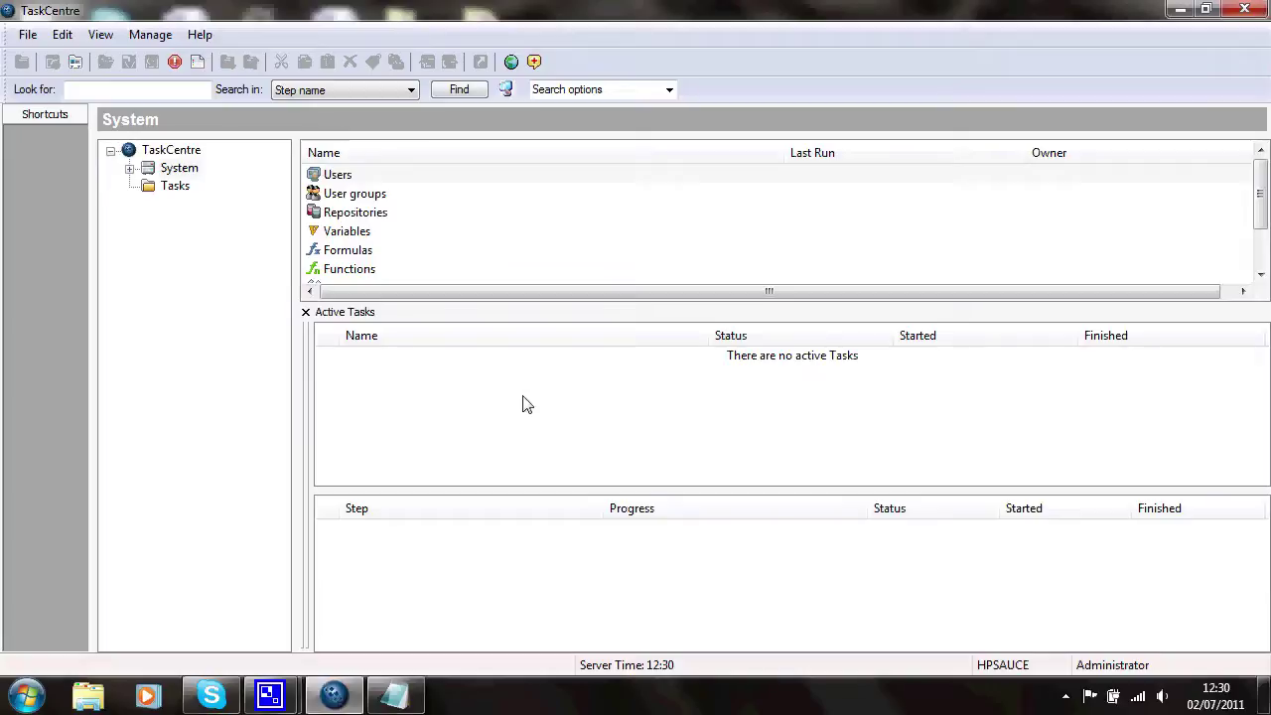
Open the Web Service Connector's configurations from System settings > Tools > Execute
{"action": "left_click", "coordinate": [130, 170]}
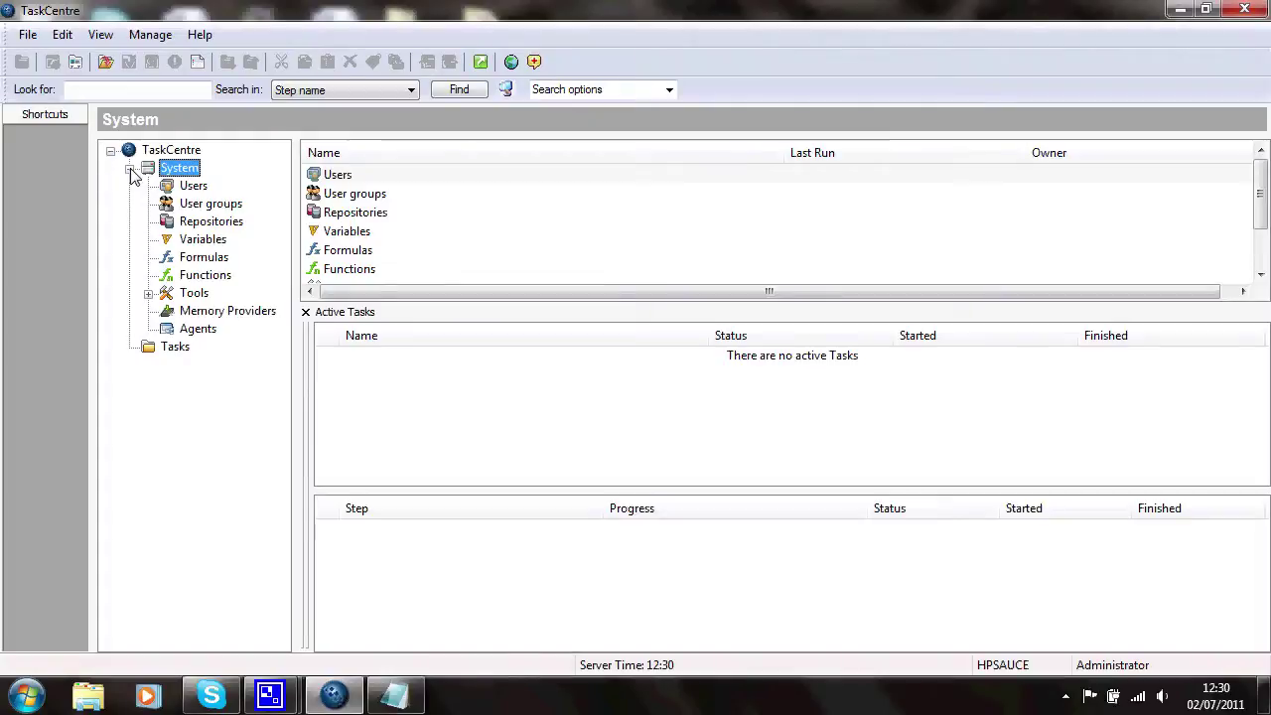
{"action": "left_click", "coordinate": [148, 294]}
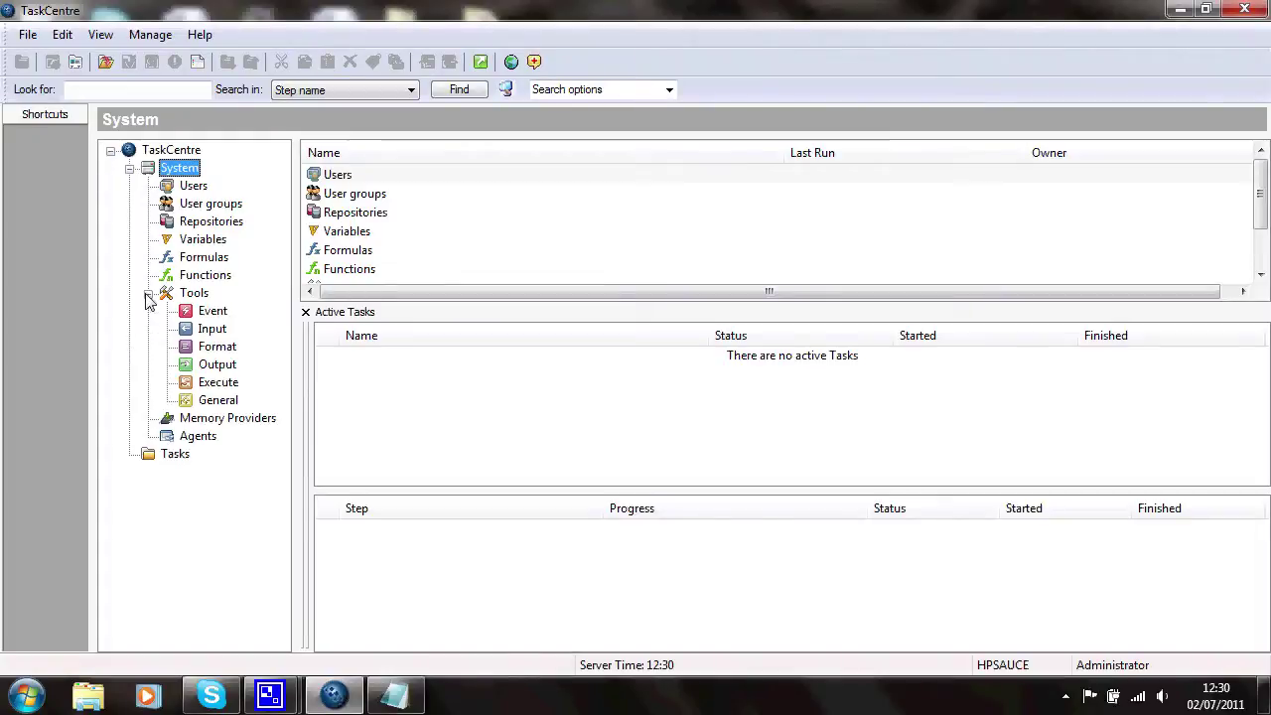
{"action": "left_click", "coordinate": [211, 384]}
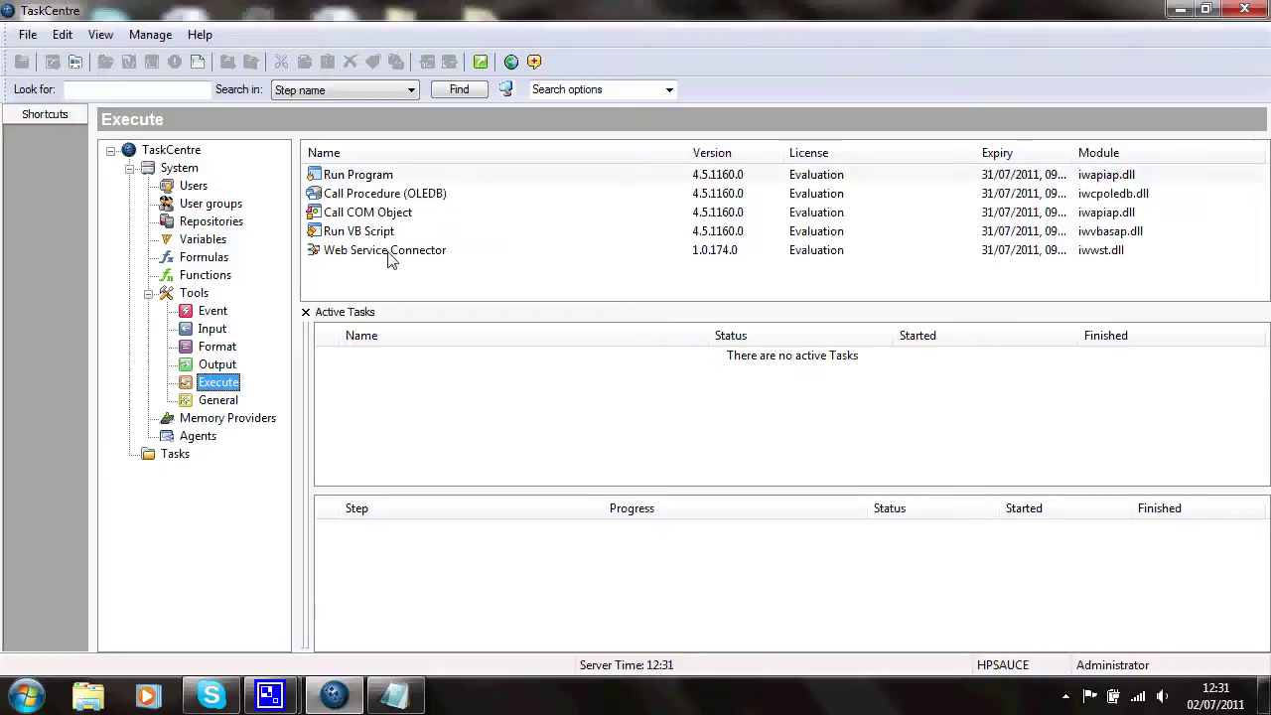
{"action": "double_click", "coordinate": [389, 253]}
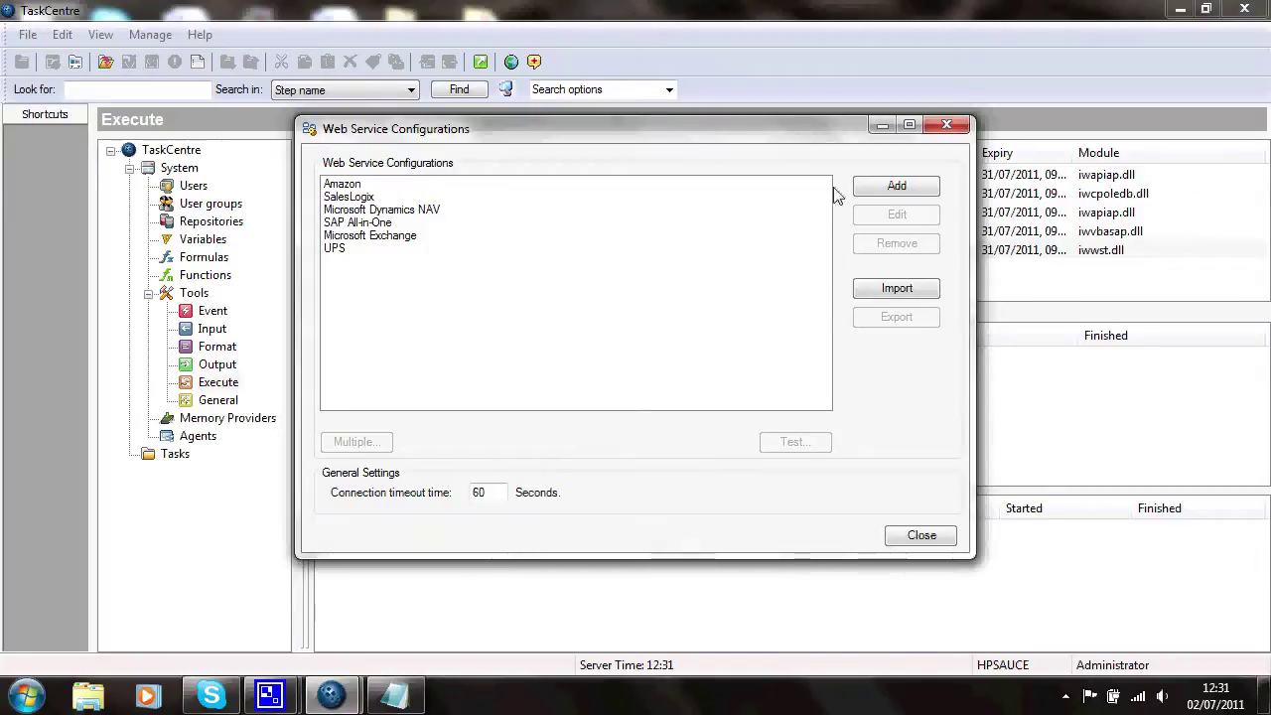
Add a 'Weather conditions' configuration using the cdyne Weather WSDL URL copied from Notepad
{"action": "left_click", "coordinate": [897, 188]}
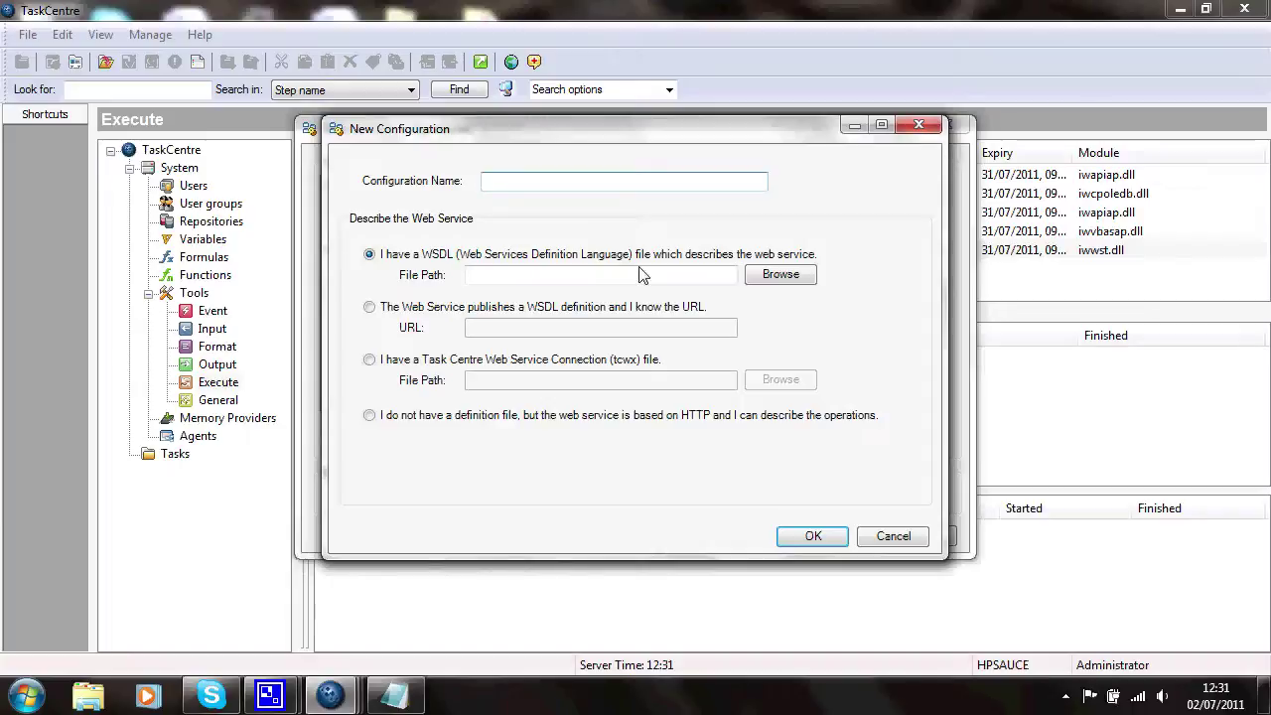
{"action": "type", "text": "Weather co"}
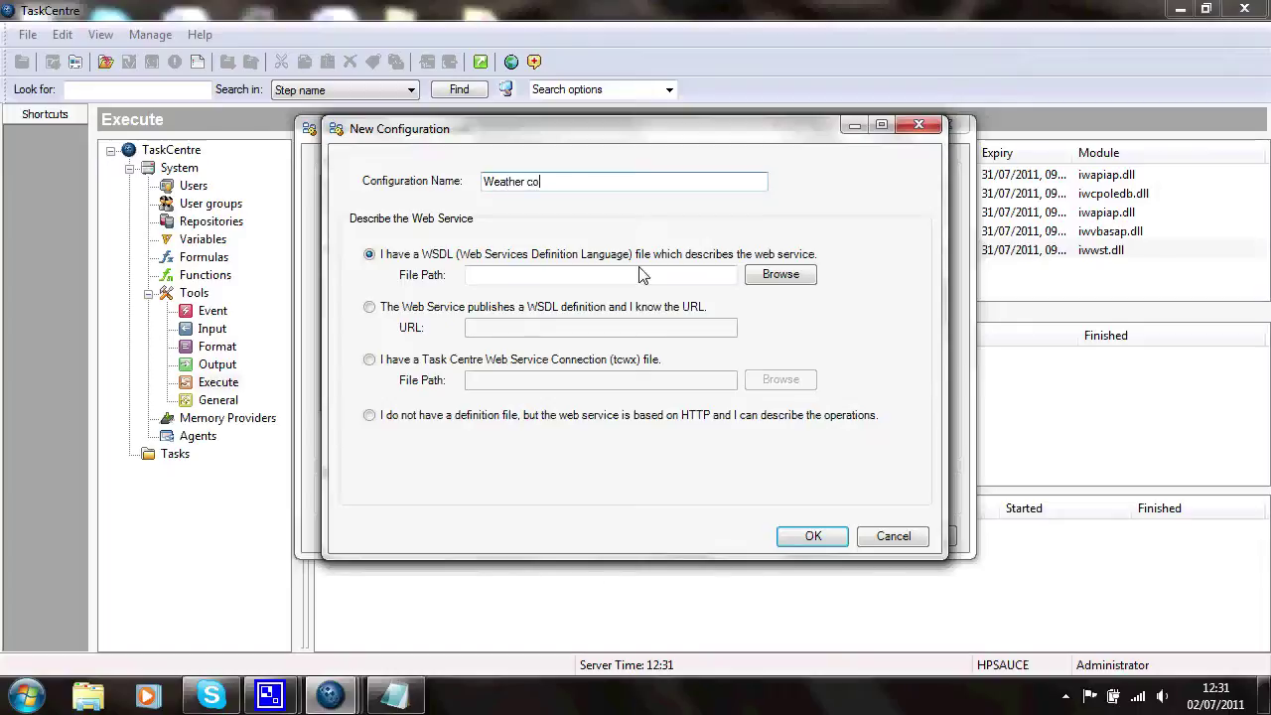
{"action": "type", "text": "nditions"}
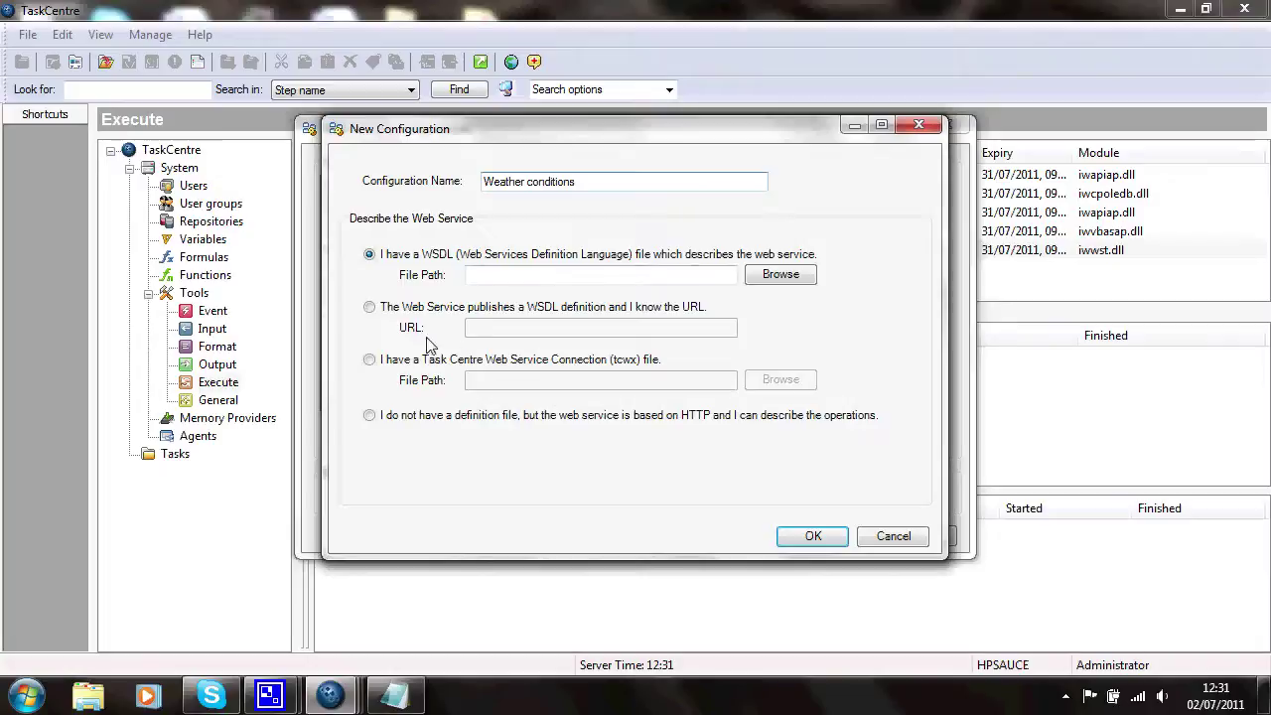
{"action": "left_click", "coordinate": [369, 308]}
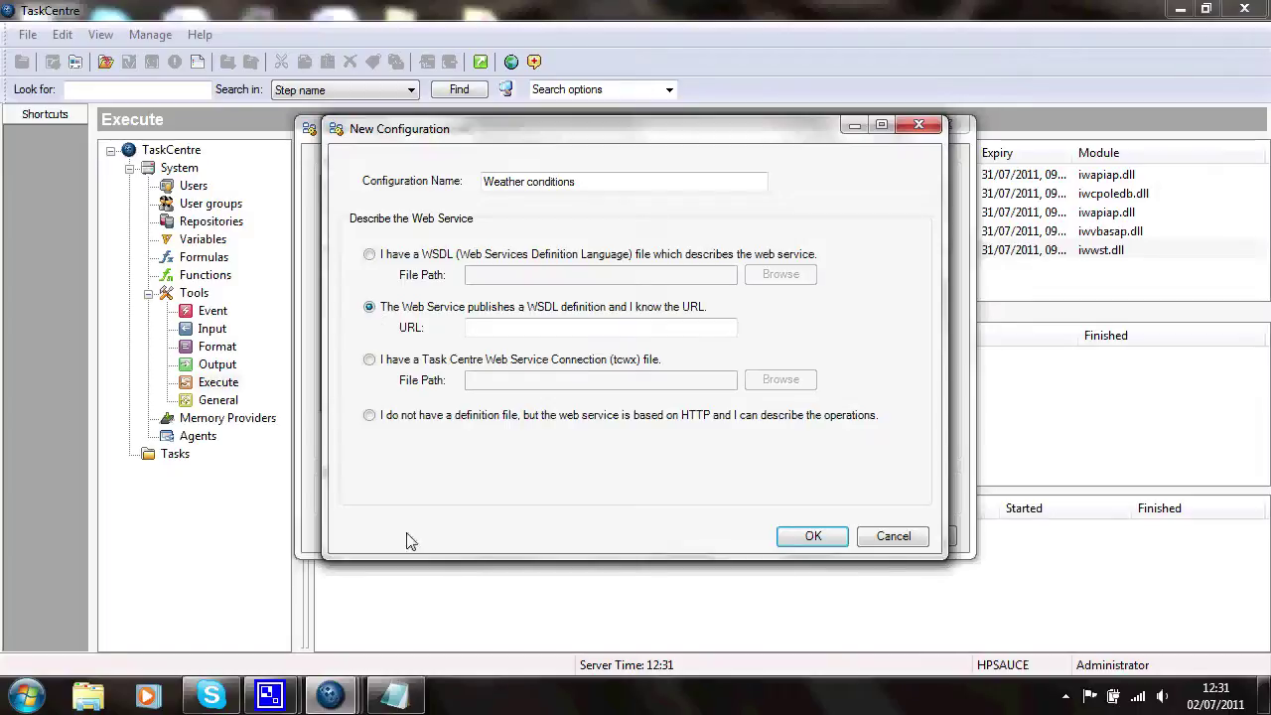
{"action": "left_click", "coordinate": [395, 701]}
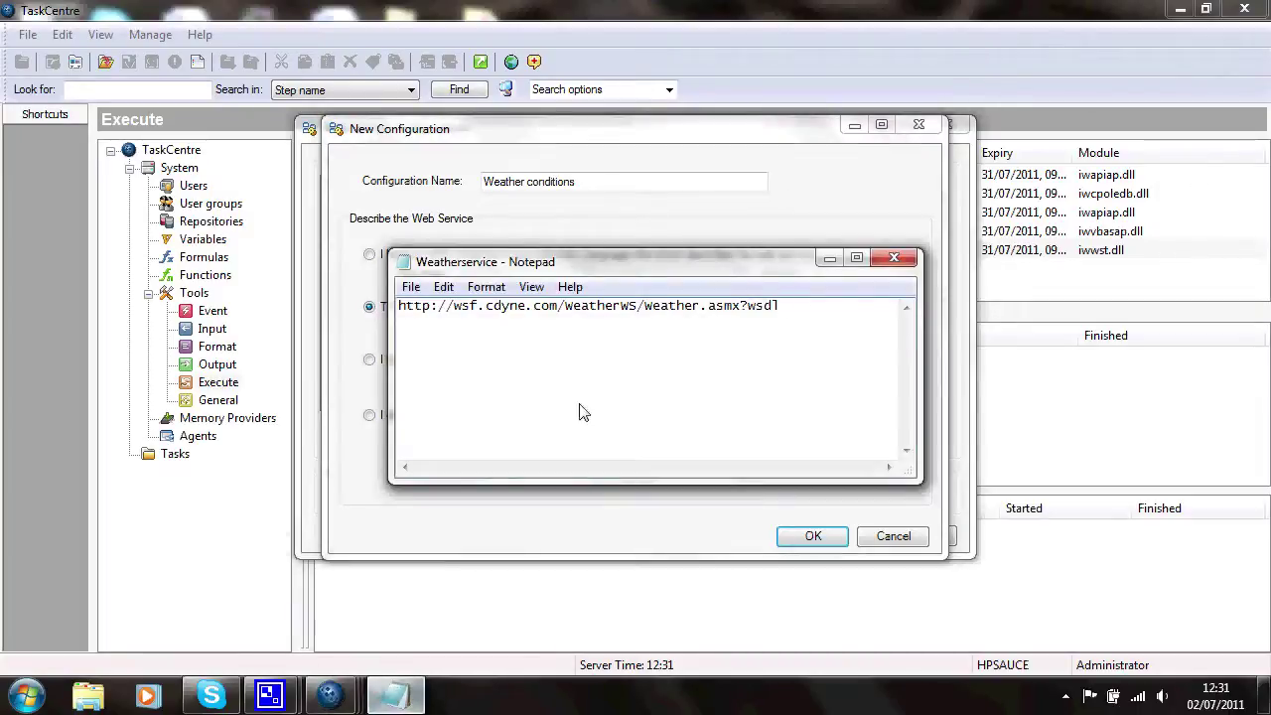
{"action": "left_click_drag", "start_coordinate": [801, 316], "coordinate": [398, 313]}
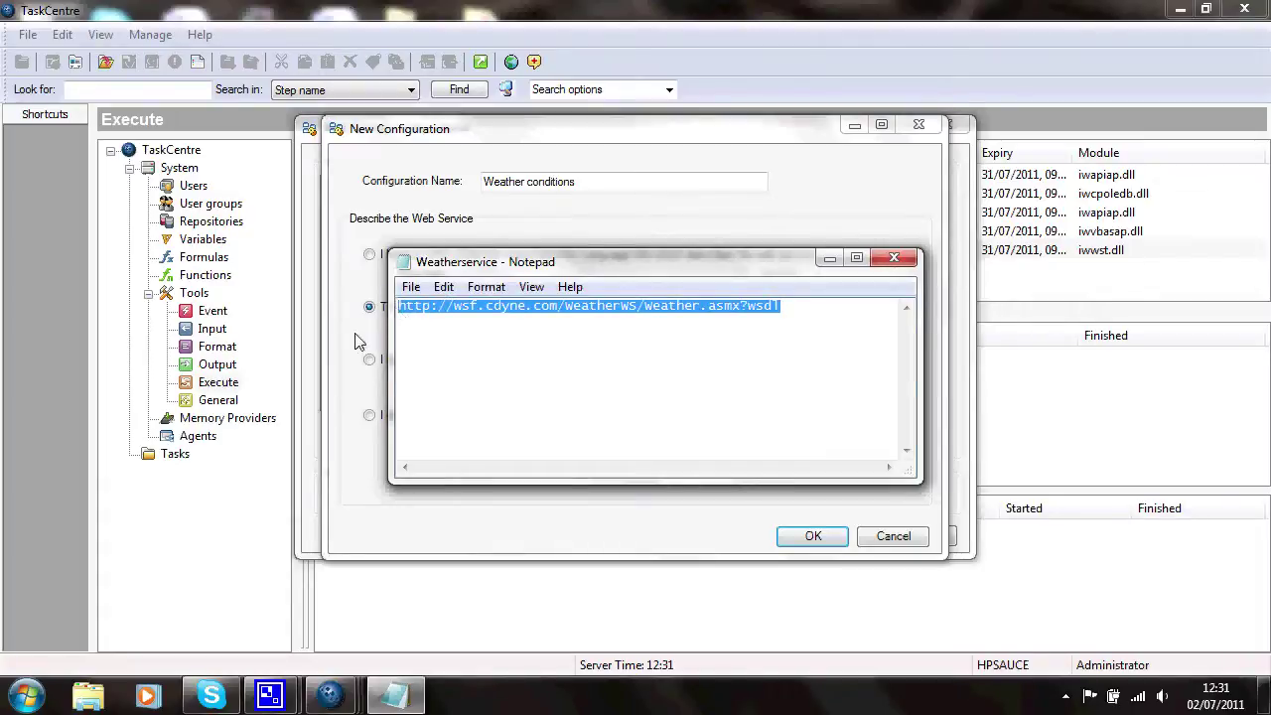
{"action": "left_click", "coordinate": [363, 342]}
{"action": "left_click", "coordinate": [486, 331]}
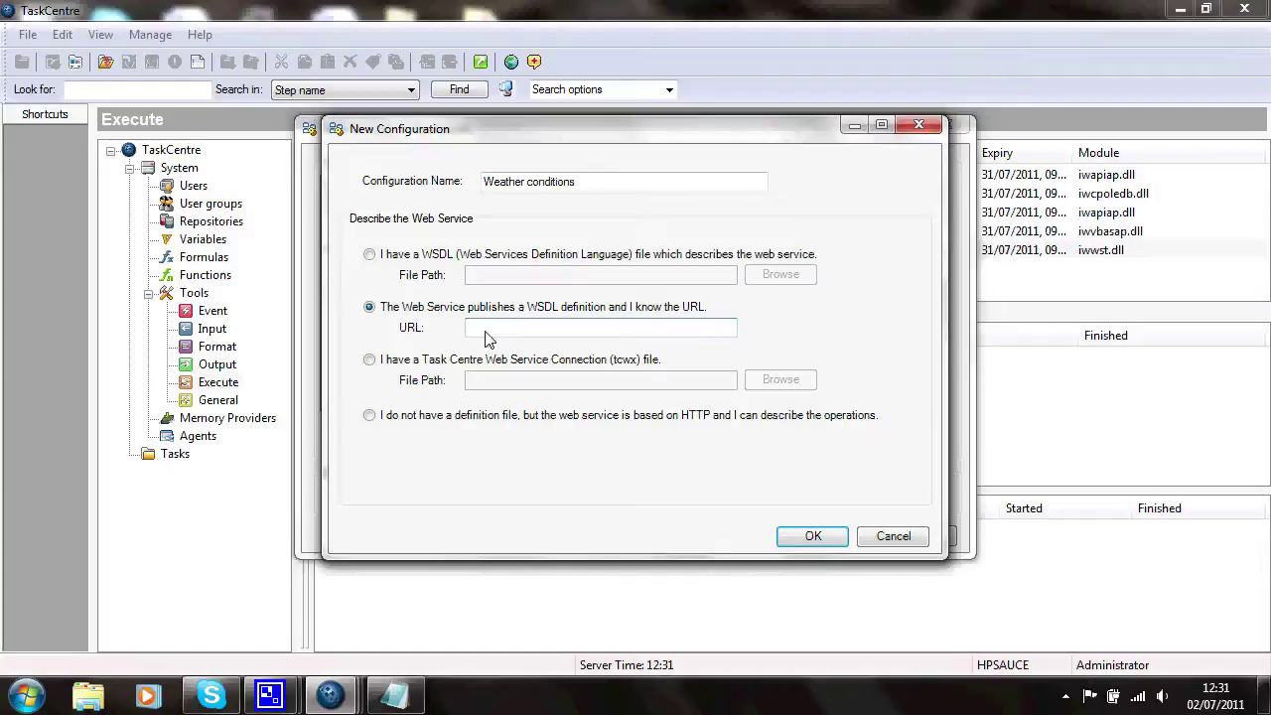
{"action": "type", "text": "http://wsf.cdyne.com/WeatherWS/Weather.asmx?wsdl"}
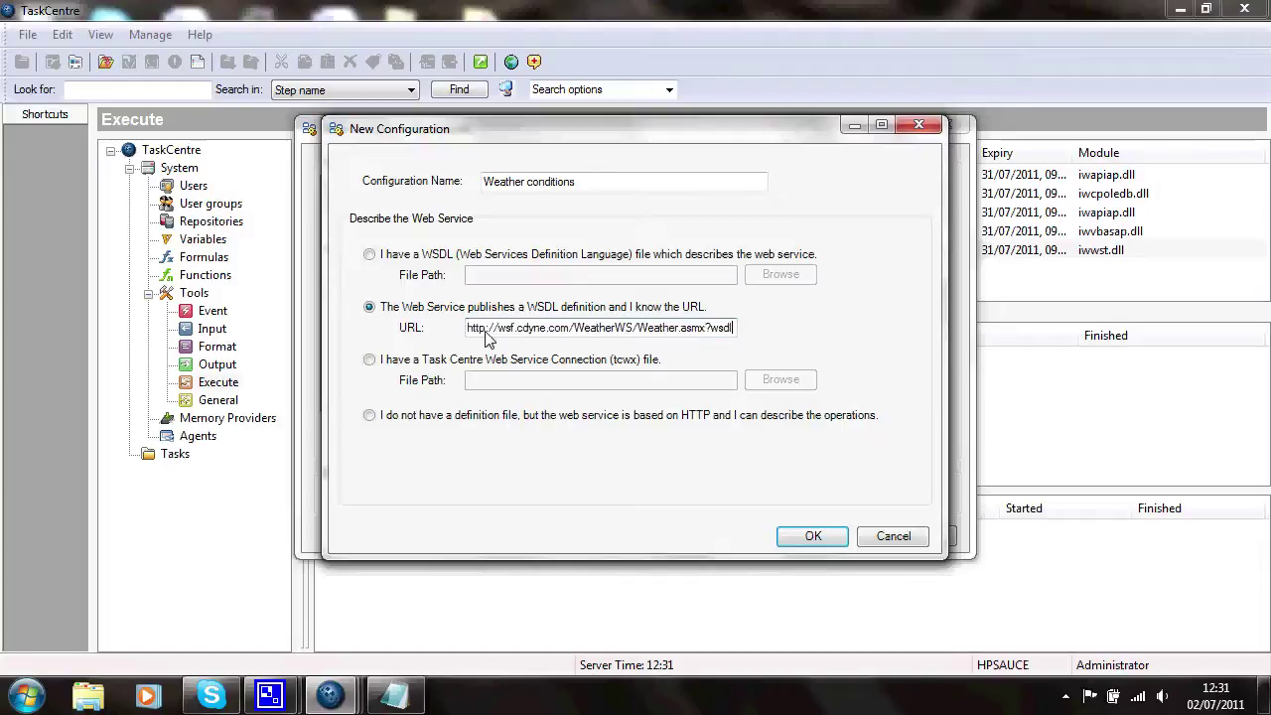
{"action": "left_click", "coordinate": [804, 539]}
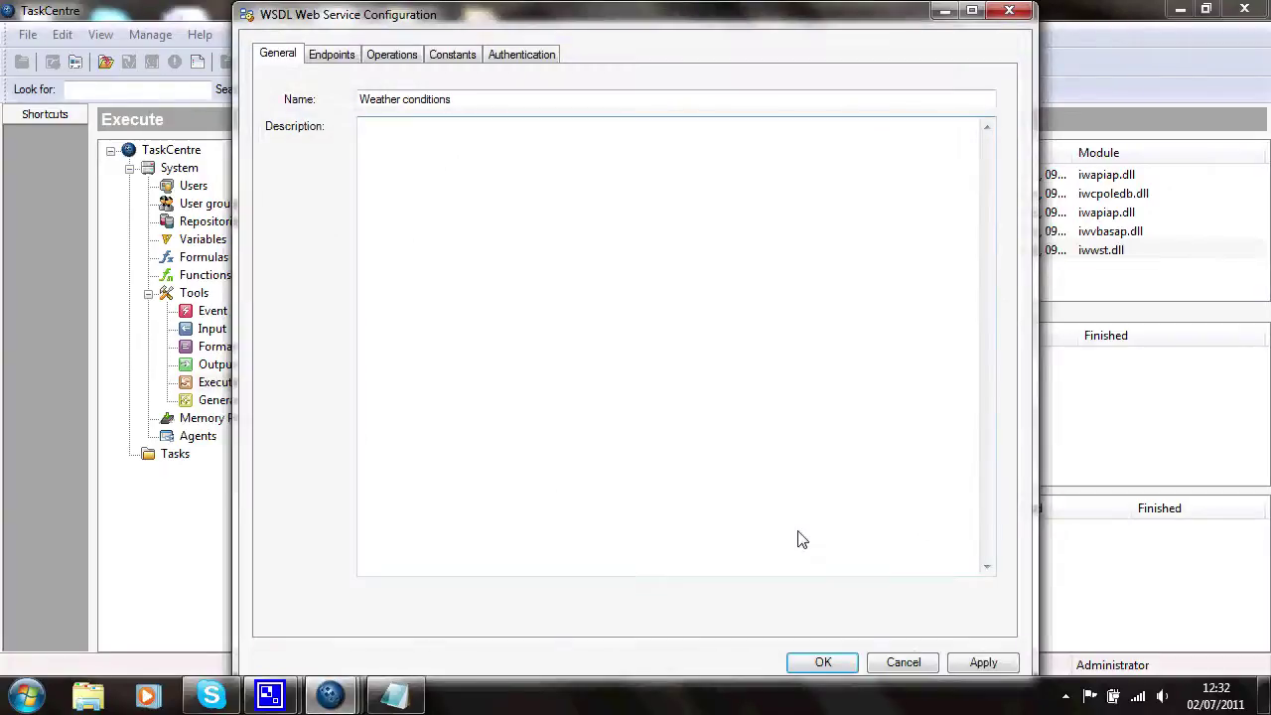
Review the General and Endpoints settings, then select the GetCityForecastByZIP operation
{"action": "left_click", "coordinate": [380, 123]}
{"action": "left_click", "coordinate": [332, 54]}
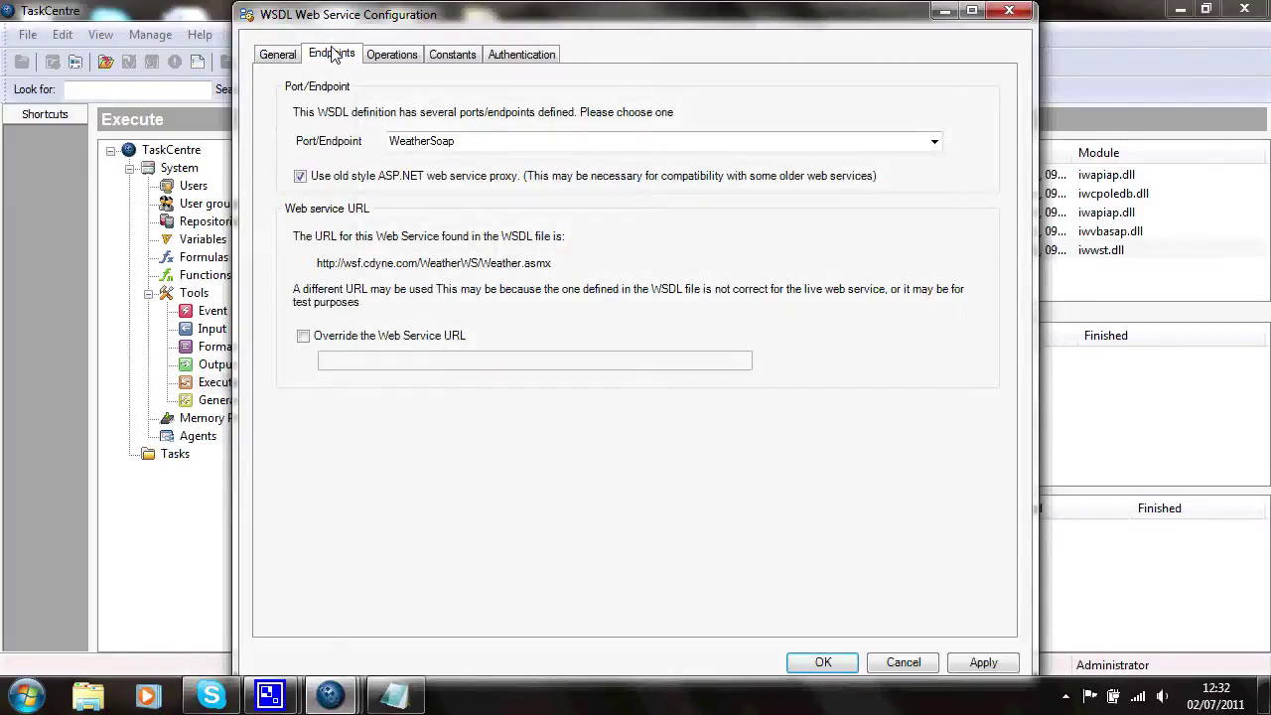
{"action": "left_click", "coordinate": [392, 54]}
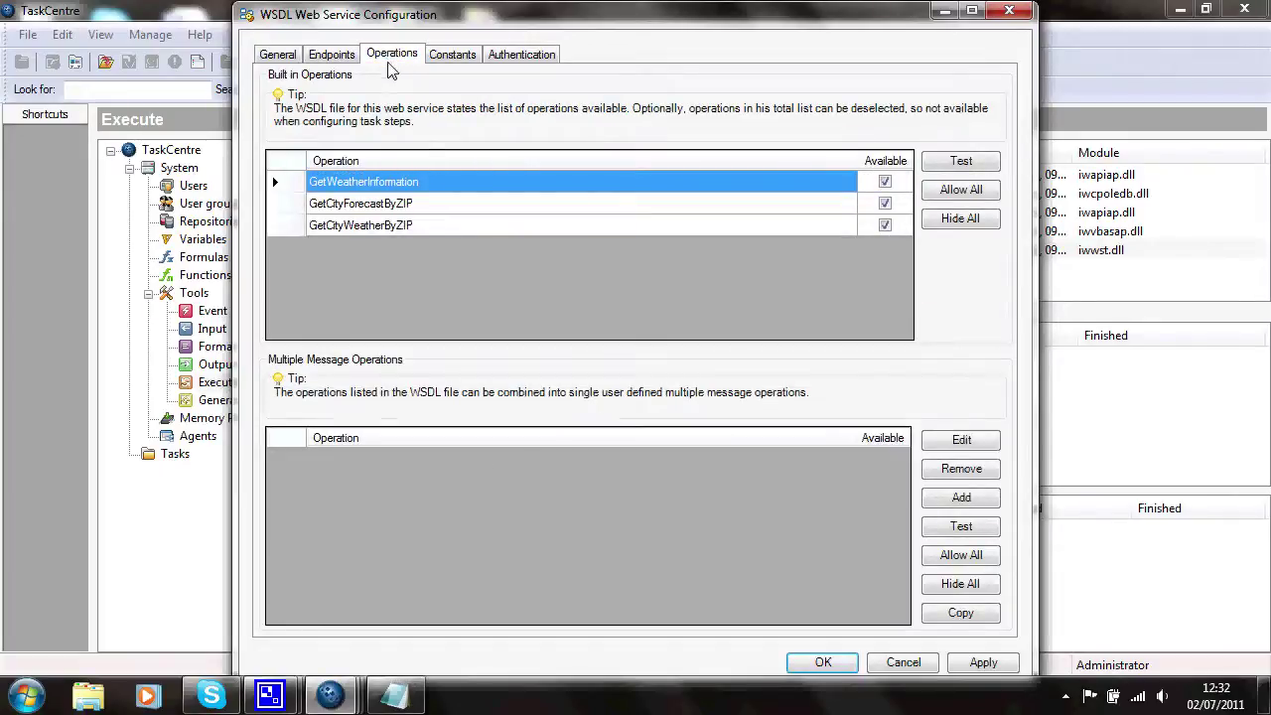
{"action": "left_click", "coordinate": [402, 206]}
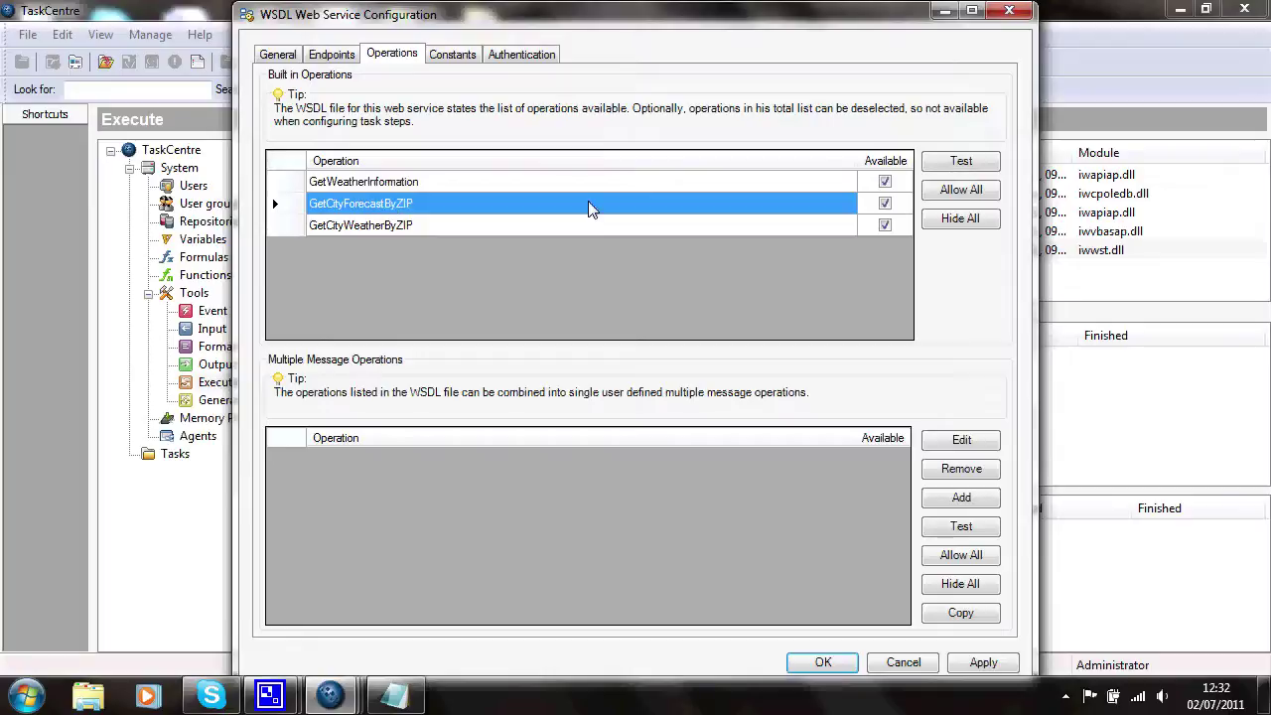
Test GetCityForecastByZIP with ZIP 33040 and review the returned Key West forecast
{"action": "left_click", "coordinate": [957, 168]}
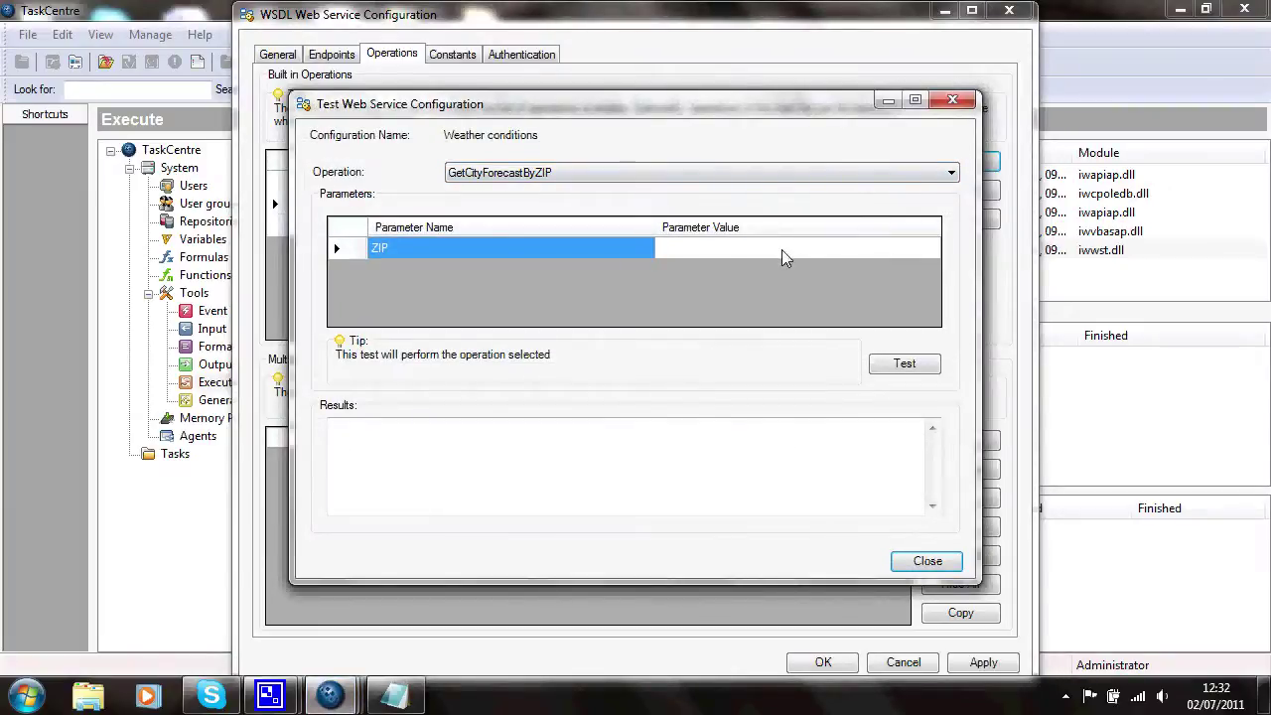
{"action": "left_click", "coordinate": [699, 248]}
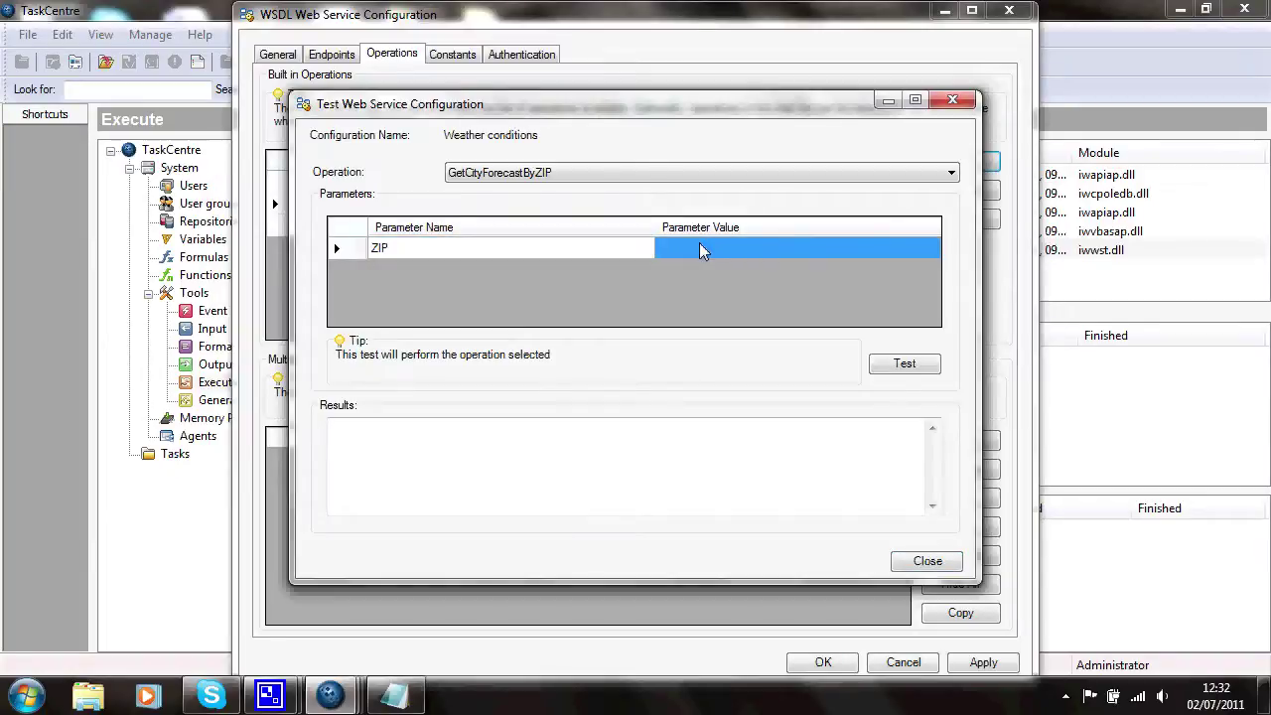
{"action": "type", "text": "33040"}
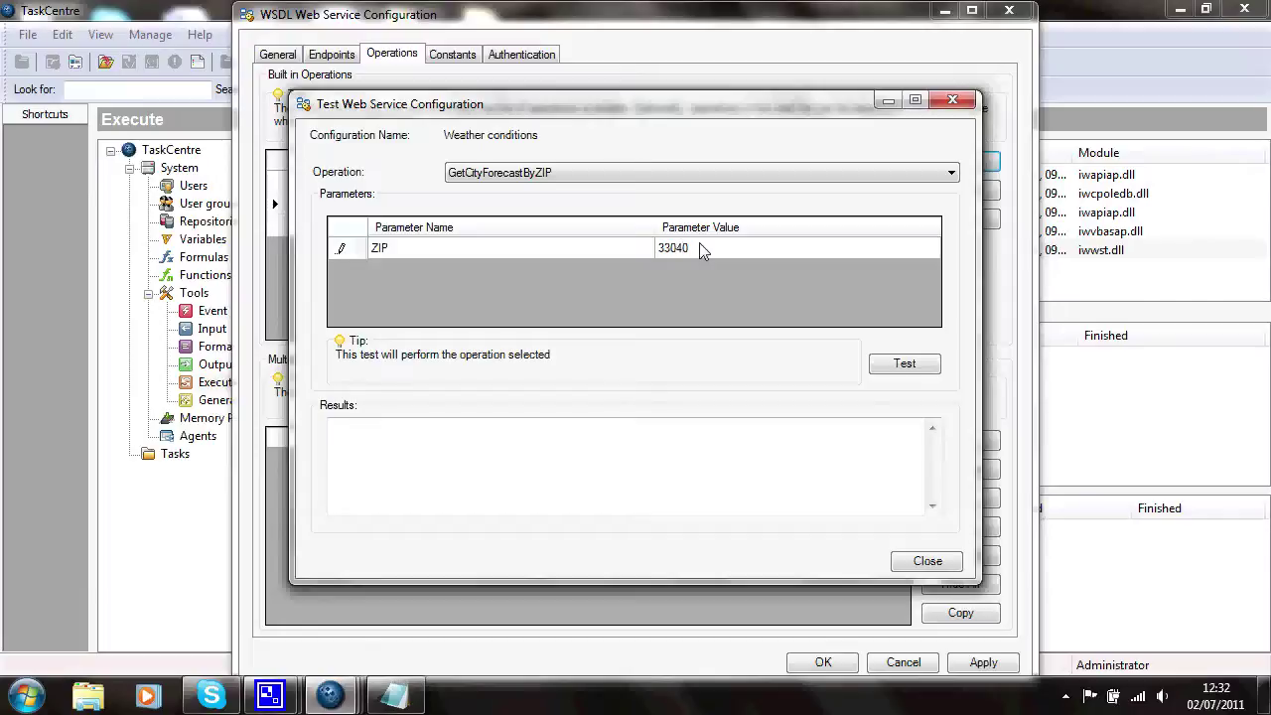
{"action": "left_click", "coordinate": [901, 366]}
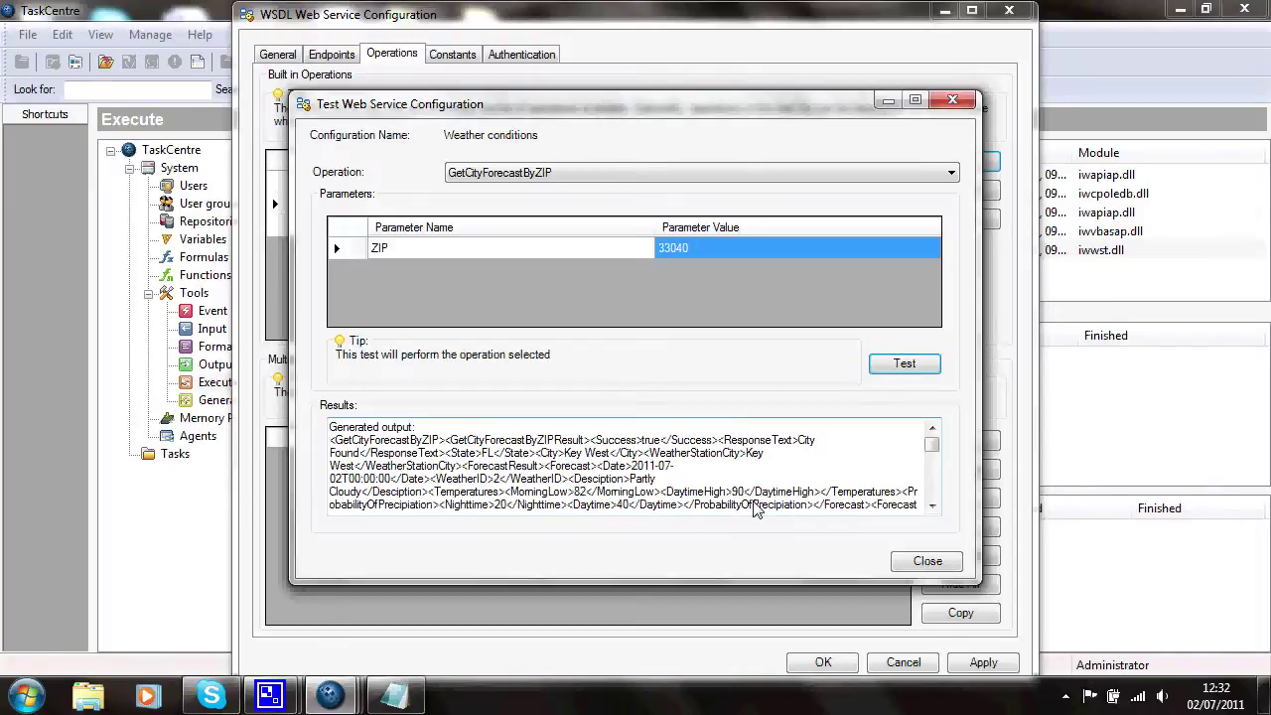
{"action": "mouse_move", "coordinate": [934, 448]}
{"action": "left_mouse_down"}
{"action": "mouse_move", "coordinate": [939, 481]}
{"action": "mouse_move", "coordinate": [940, 449]}
{"action": "left_mouse_up"}
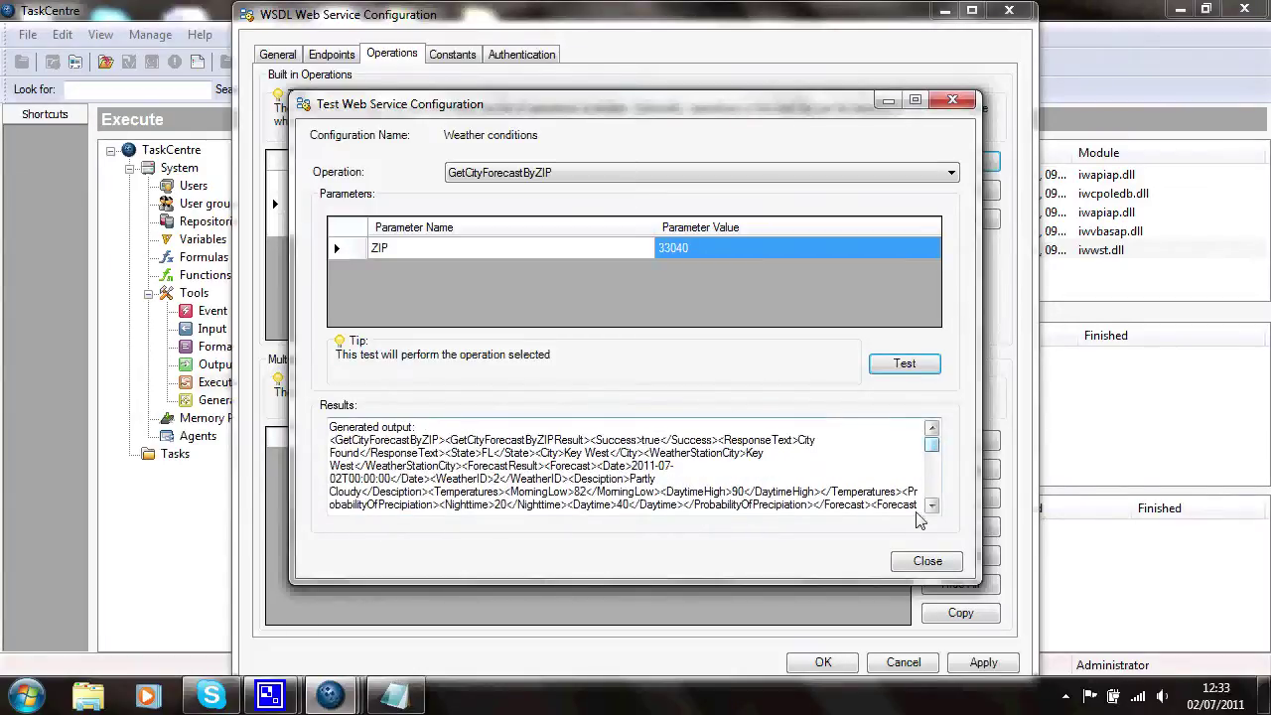
{"action": "left_click", "coordinate": [924, 562]}
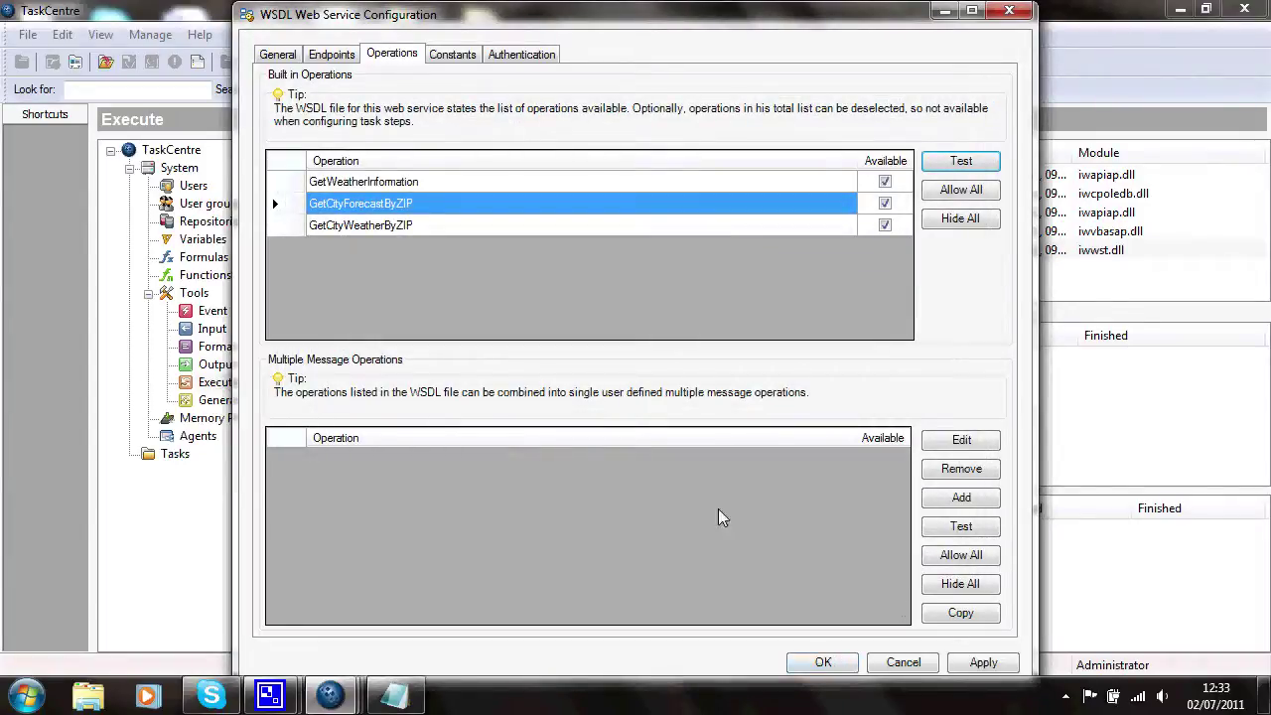
Check the Constants and Authentication tabs, save Weather conditions, and go to Tasks
{"action": "left_click", "coordinate": [453, 56]}
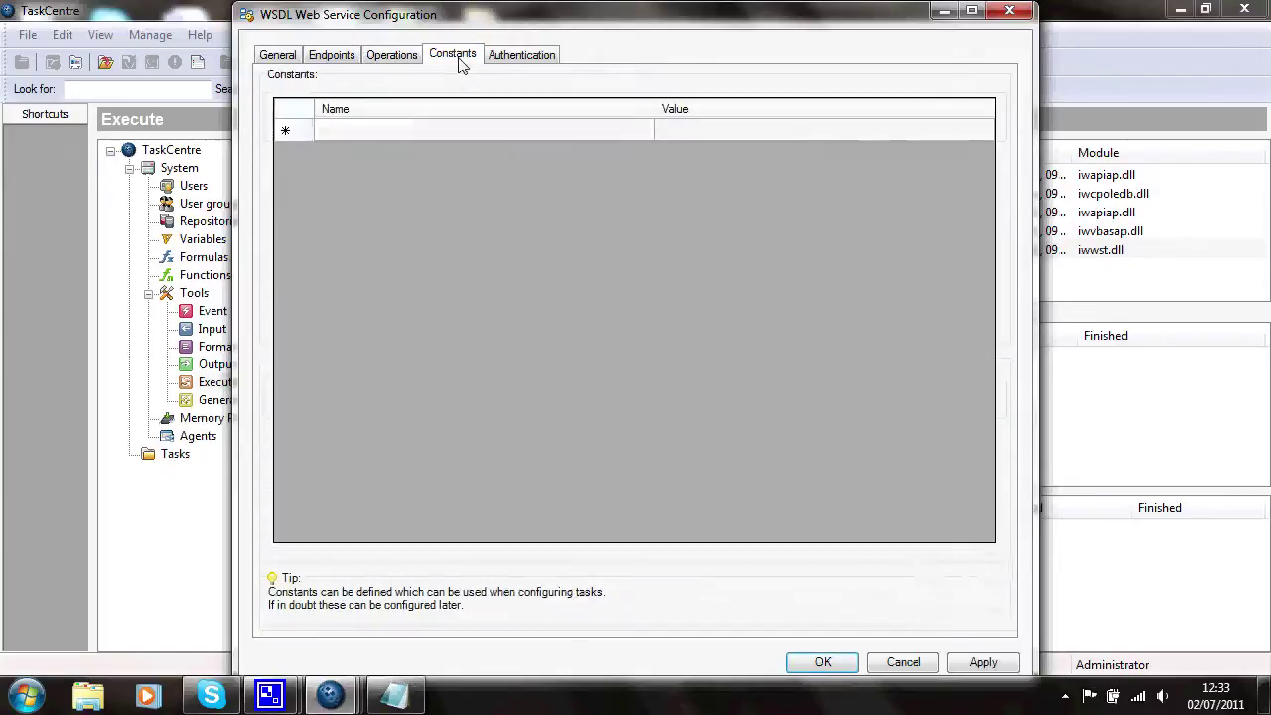
{"action": "left_click", "coordinate": [517, 57]}
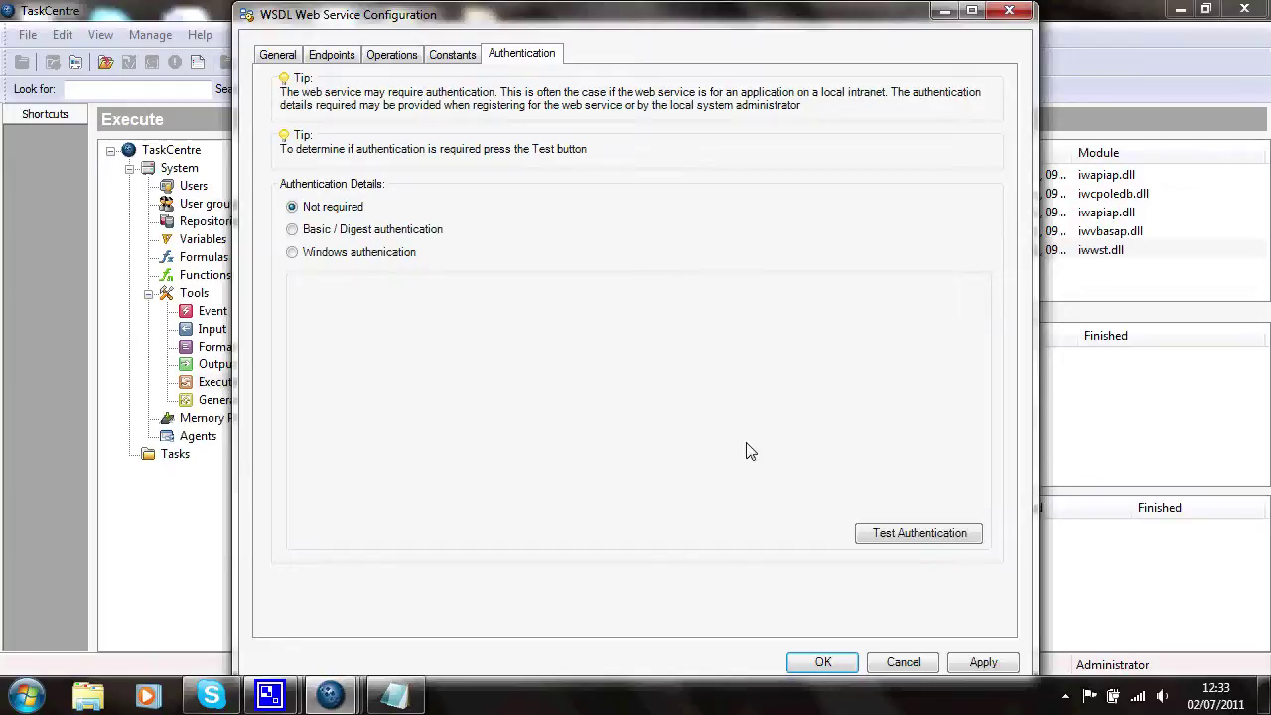
{"action": "left_click", "coordinate": [850, 664]}
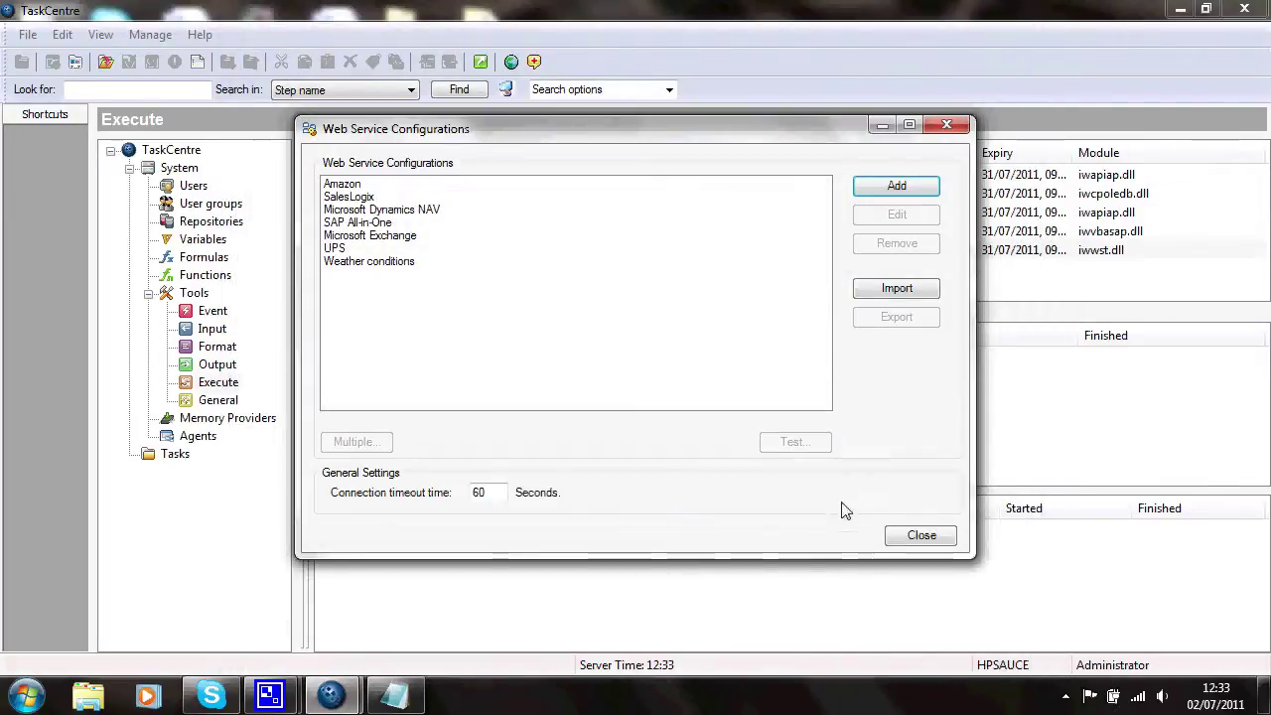
{"action": "left_click", "coordinate": [916, 534]}
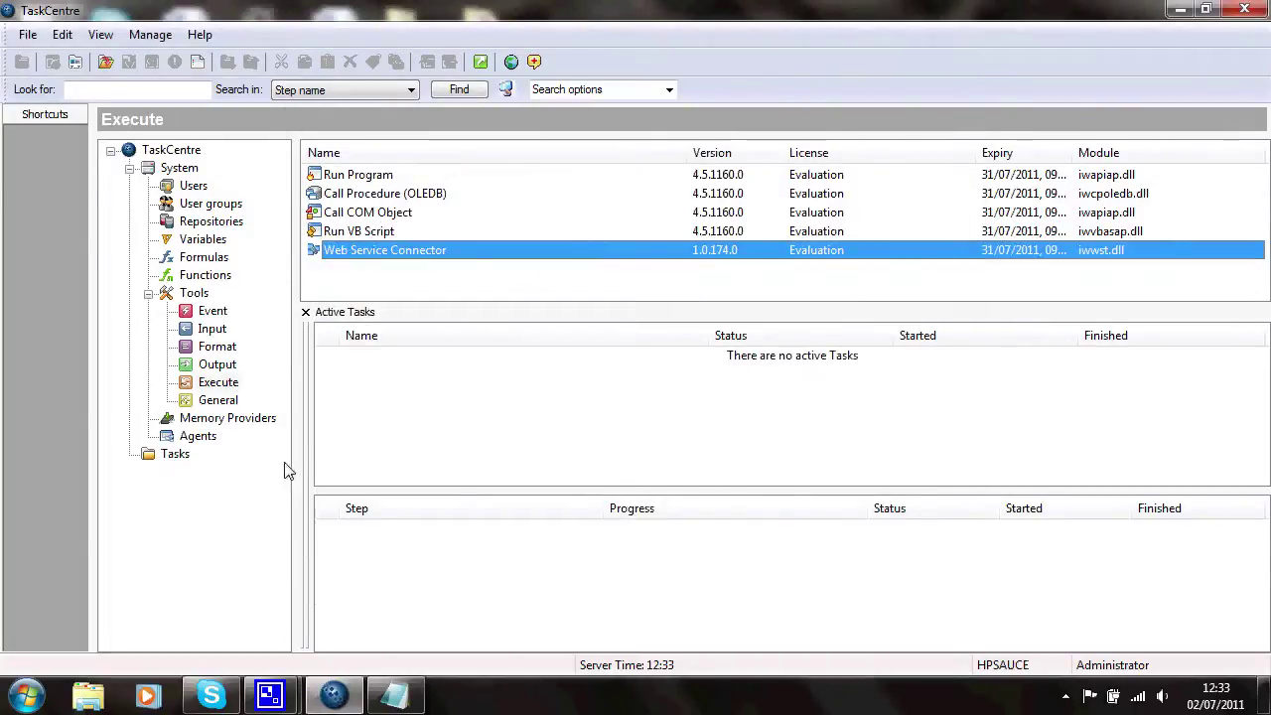
{"action": "left_click", "coordinate": [177, 457]}
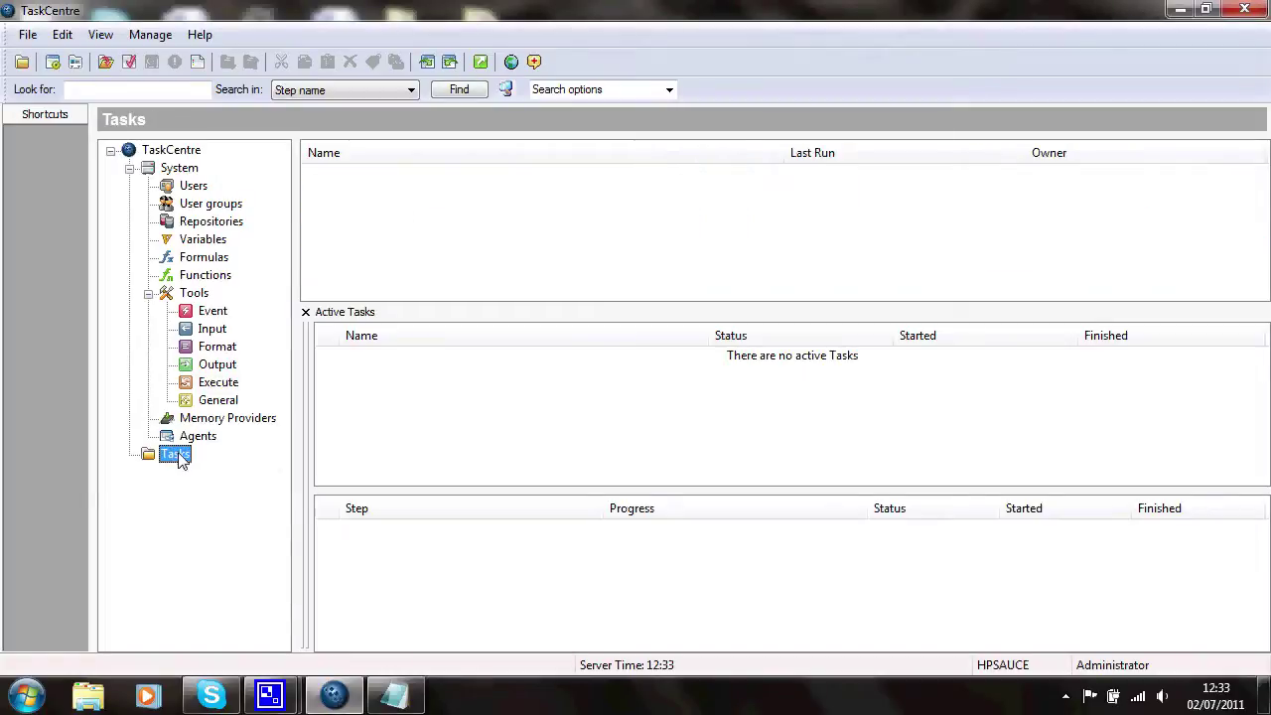
Create a new task named 'Weather by zip'
{"action": "right_click", "coordinate": [386, 207]}
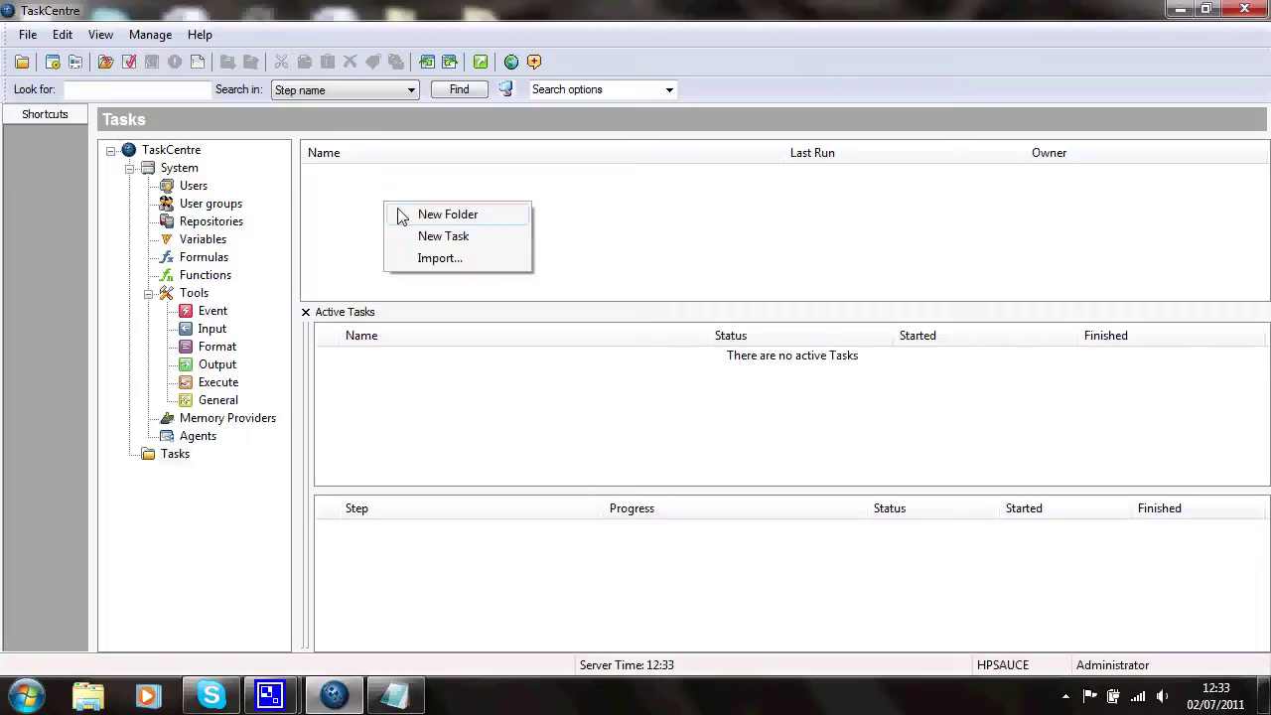
{"action": "left_click", "coordinate": [433, 238]}
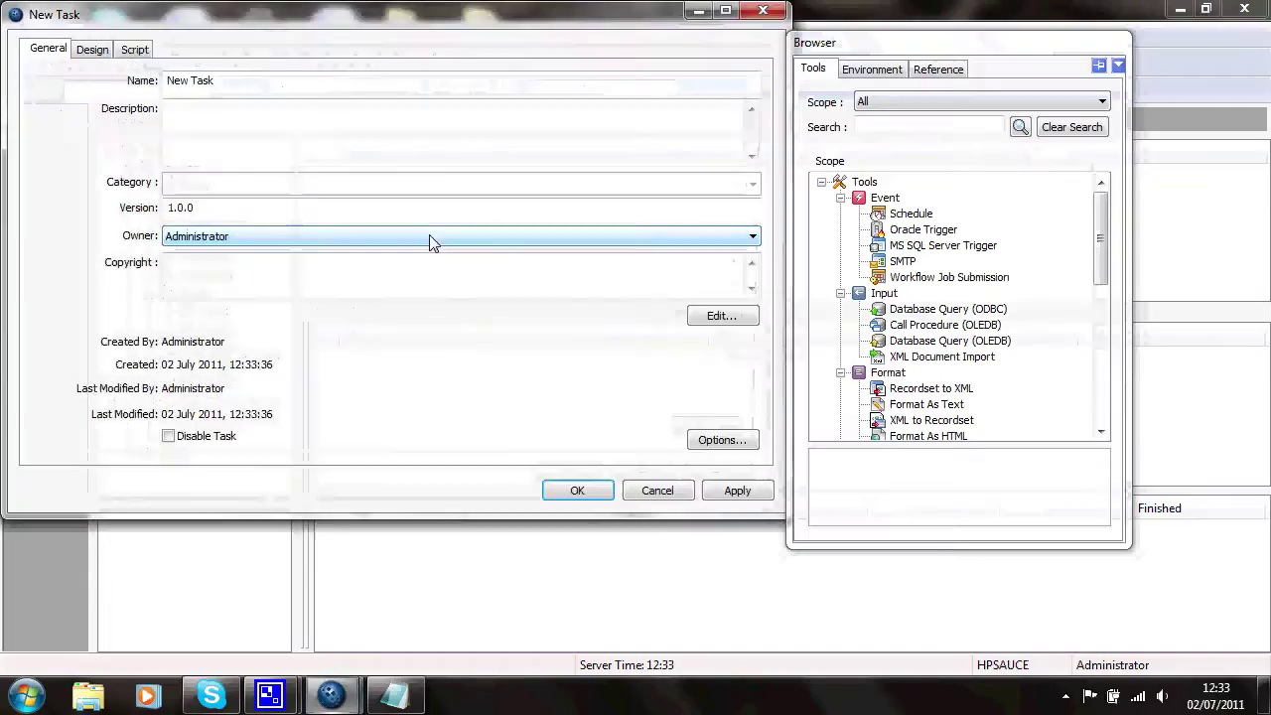
{"action": "left_click", "coordinate": [237, 85]}
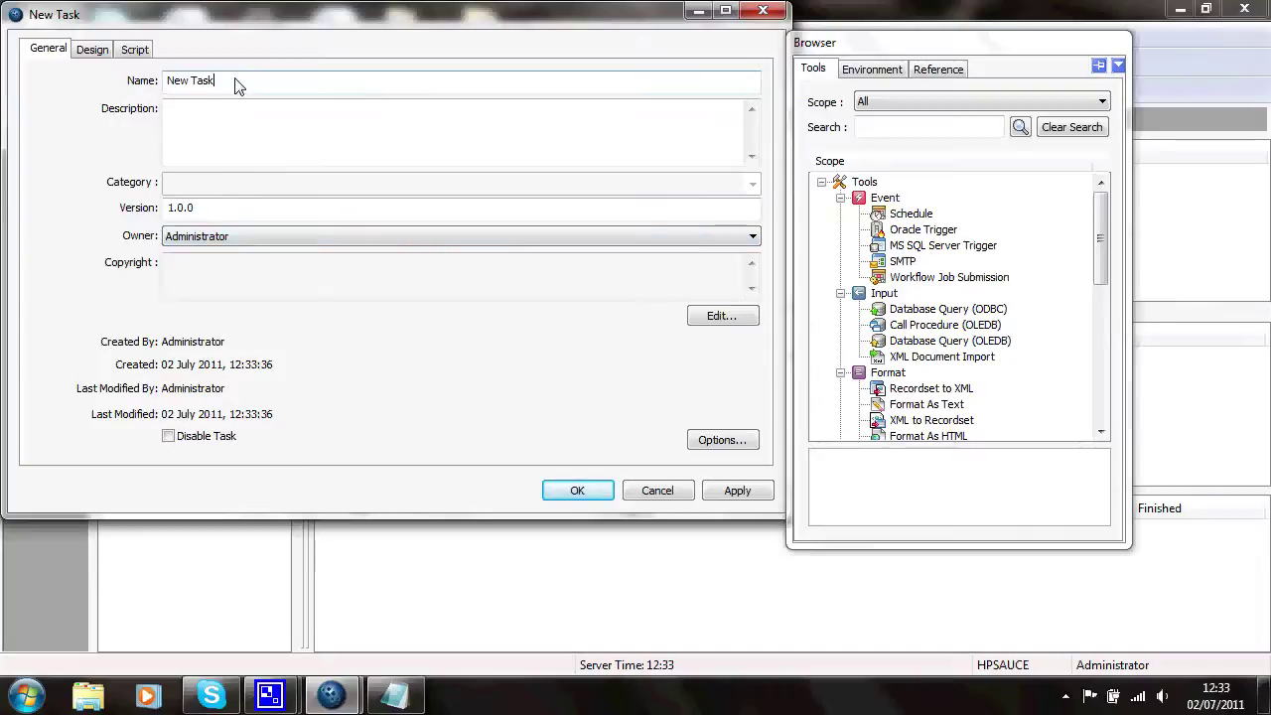
{"action": "key", "text": "BackSpace"}
{"action": "key", "text": "BackSpace"}
{"action": "key", "text": "BackSpace"}
{"action": "key", "text": "BackSpace"}
{"action": "key", "text": "BackSpace"}
{"action": "key", "text": "BackSpace"}
{"action": "key", "text": "BackSpace"}
{"action": "key", "text": "BackSpace"}
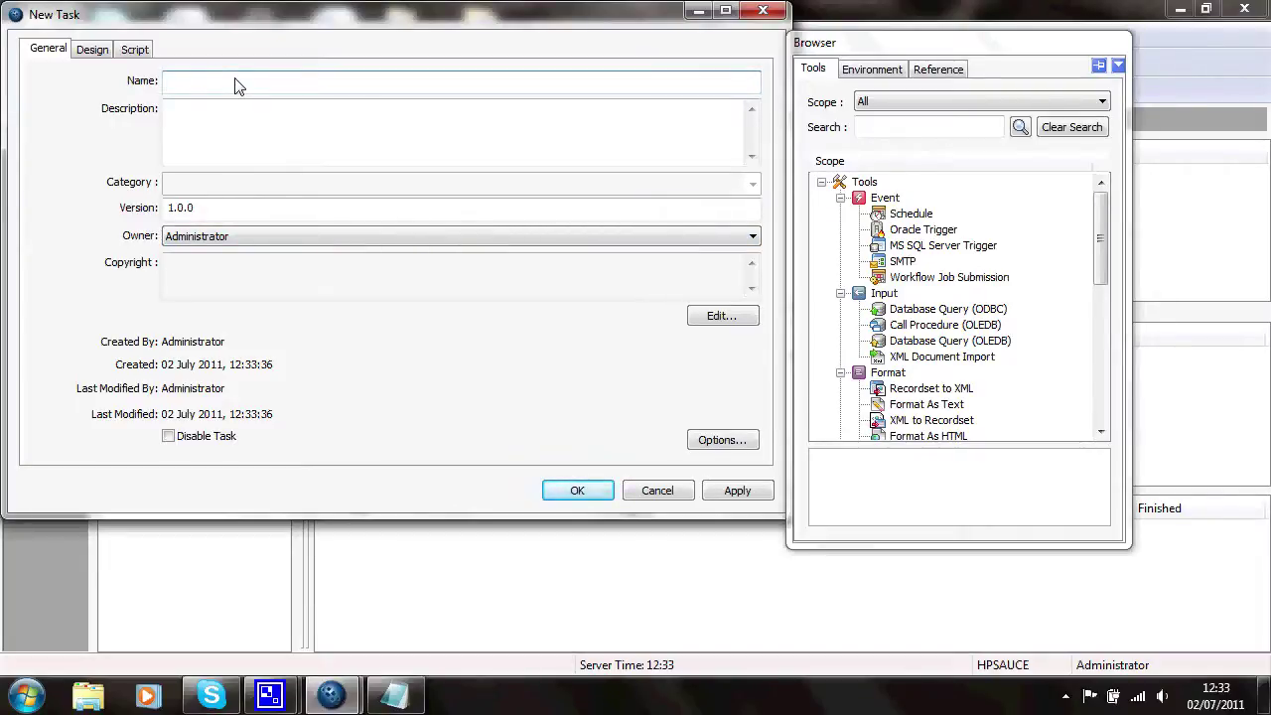
{"action": "type", "text": "Weather by zip"}
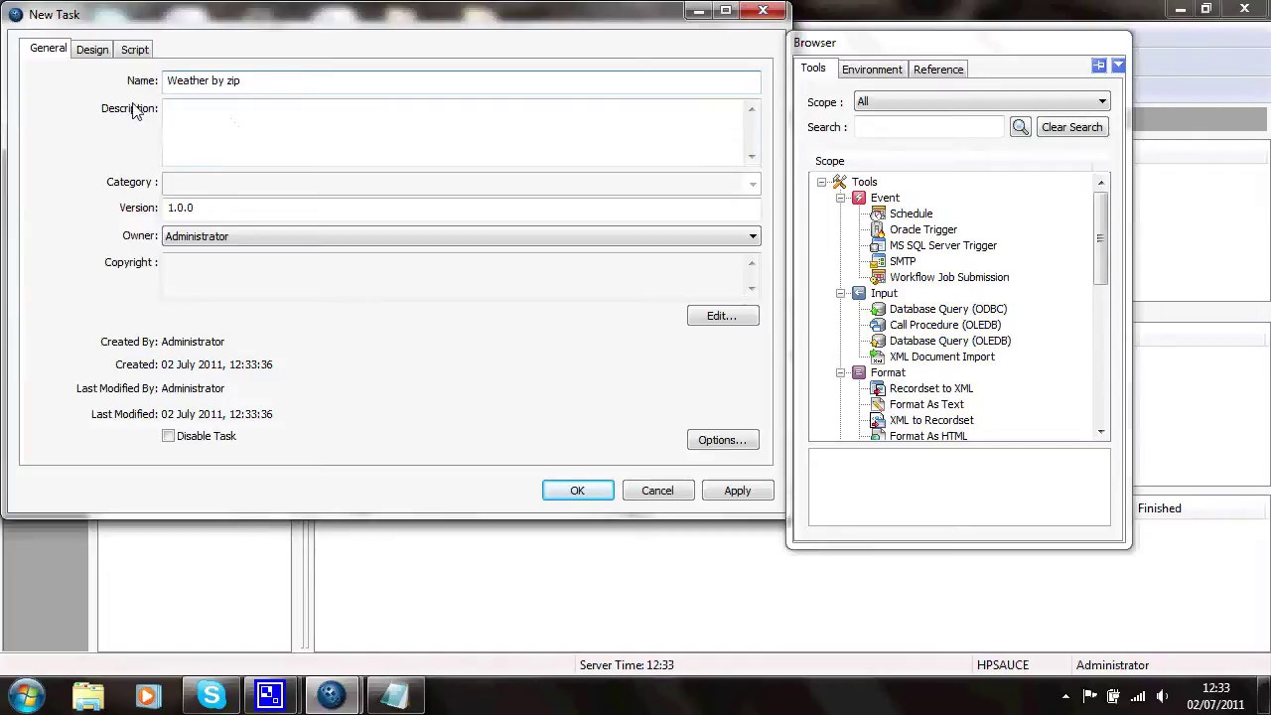
Add an Execute > Web Service Connector step on the task's Design canvas
{"action": "left_click", "coordinate": [95, 54]}
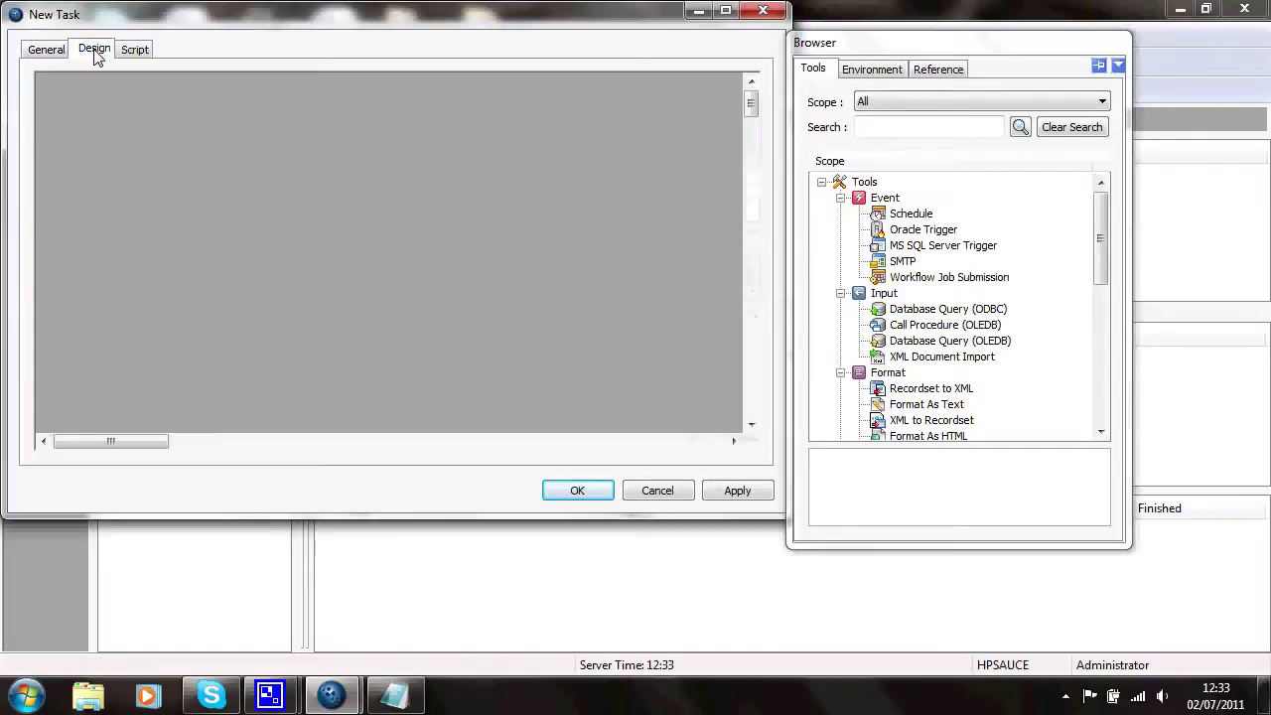
{"action": "right_click", "coordinate": [221, 212]}
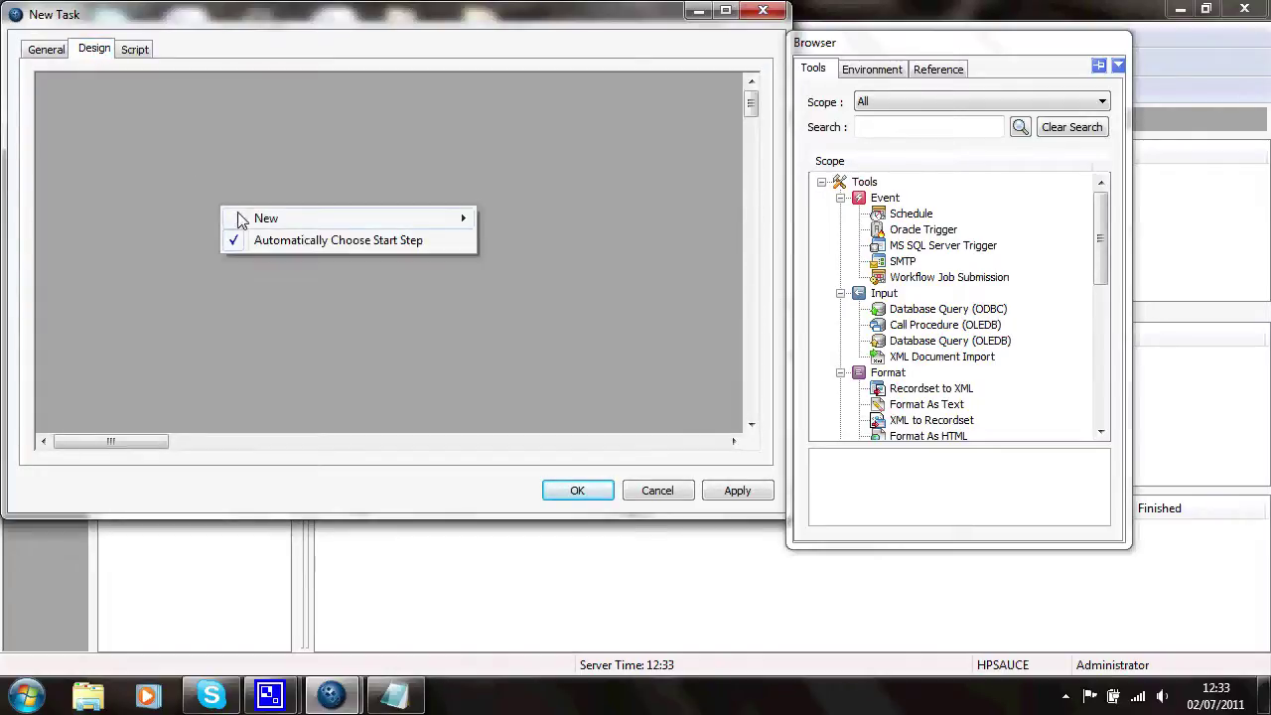
{"action": "mouse_move", "coordinate": [268, 222]}
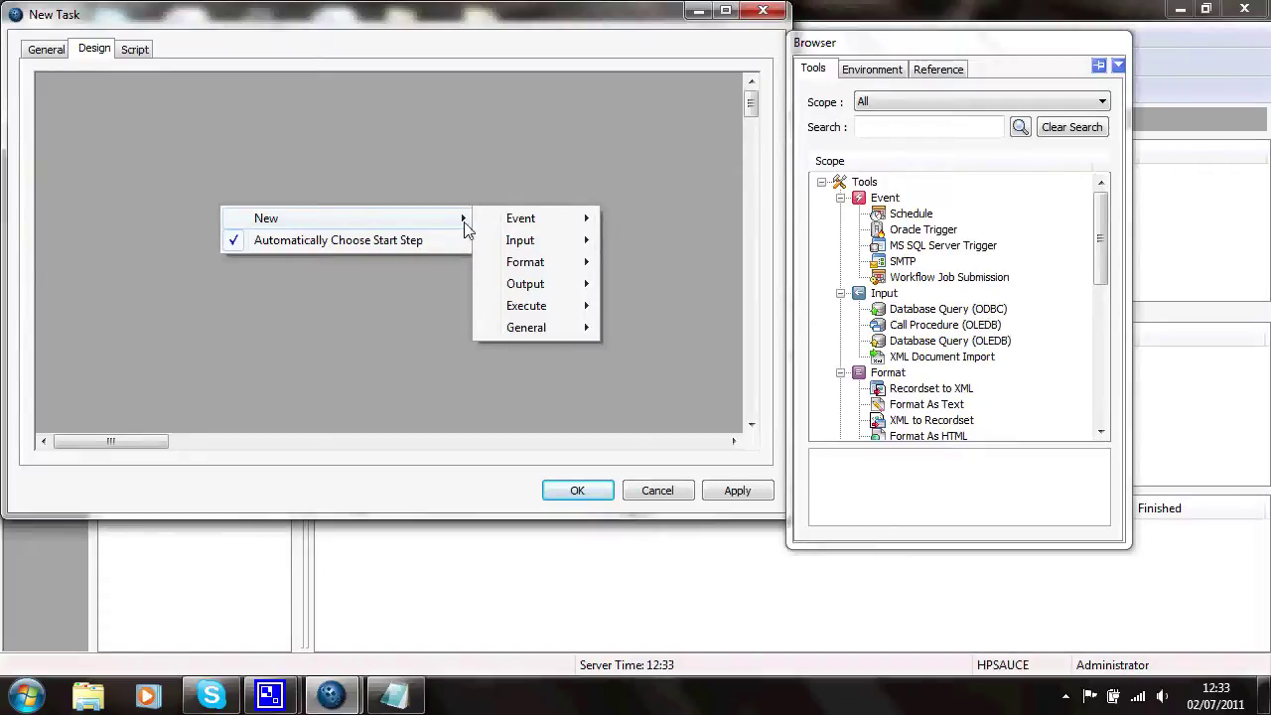
{"action": "mouse_move", "coordinate": [462, 221]}
{"action": "mouse_move", "coordinate": [557, 308]}
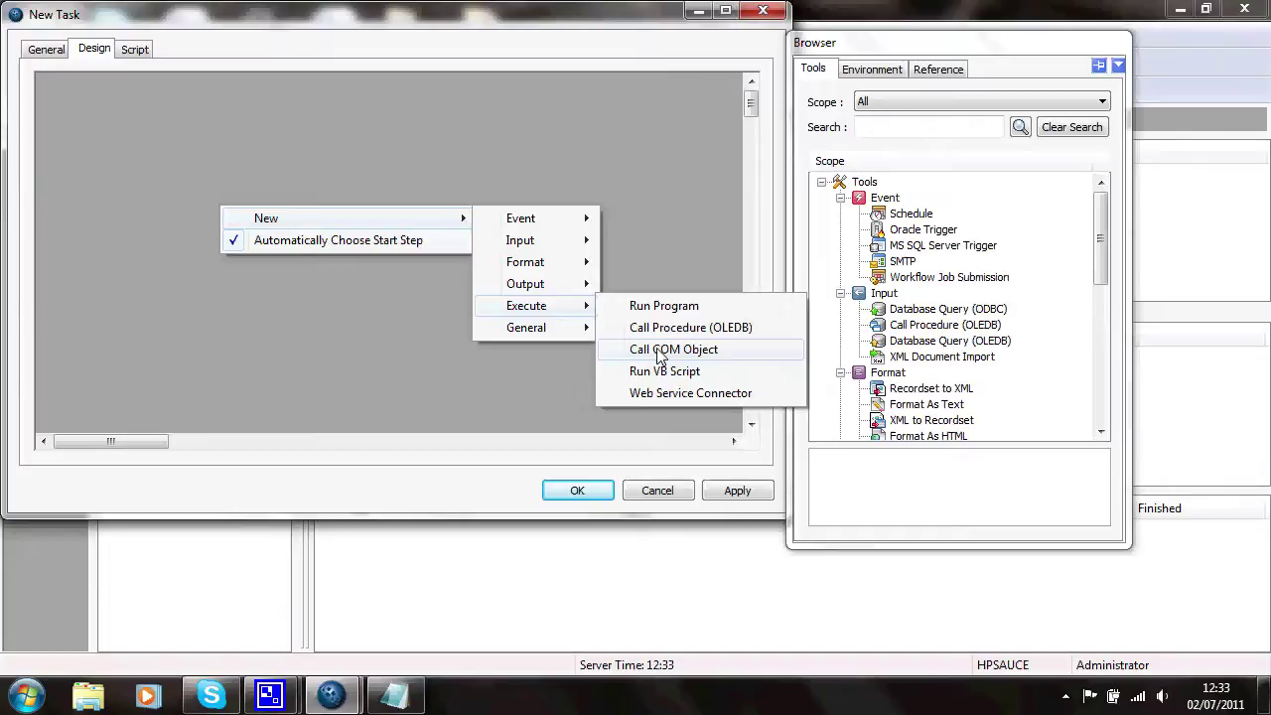
{"action": "left_click", "coordinate": [656, 395]}
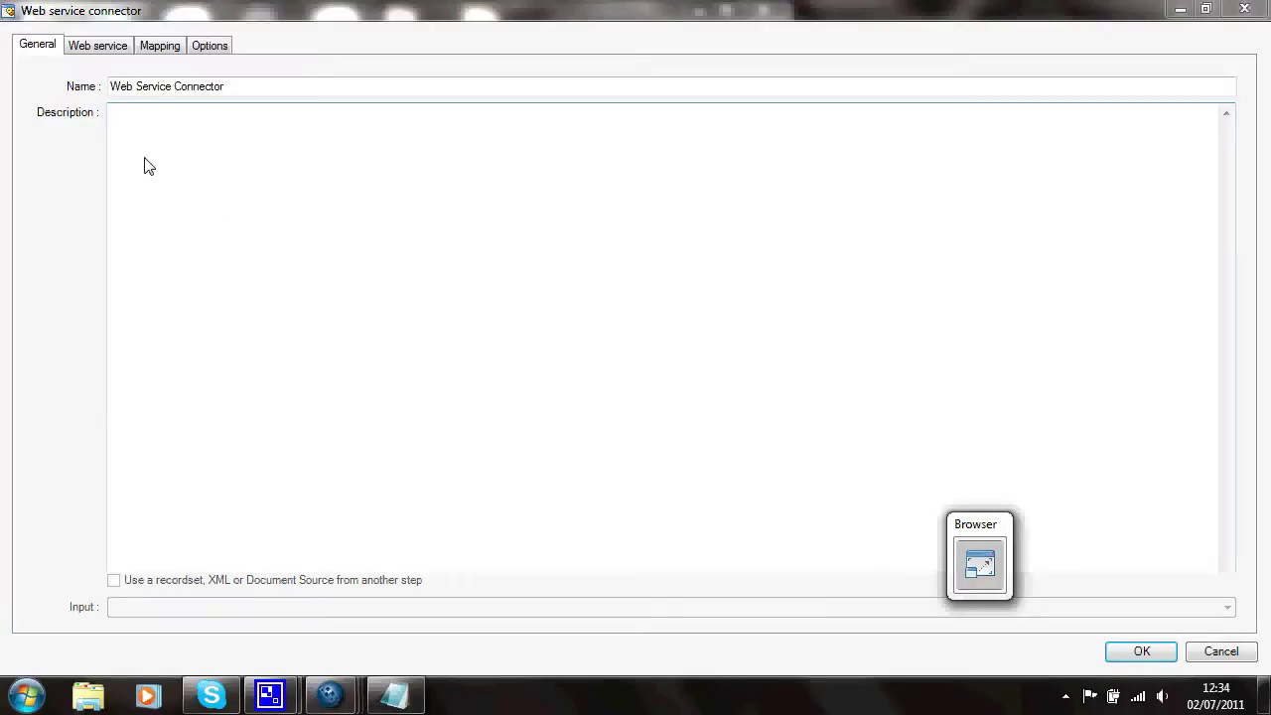
Choose the Weather conditions web service and its GetCityForecastByZIP operation for the step
{"action": "left_click", "coordinate": [107, 51]}
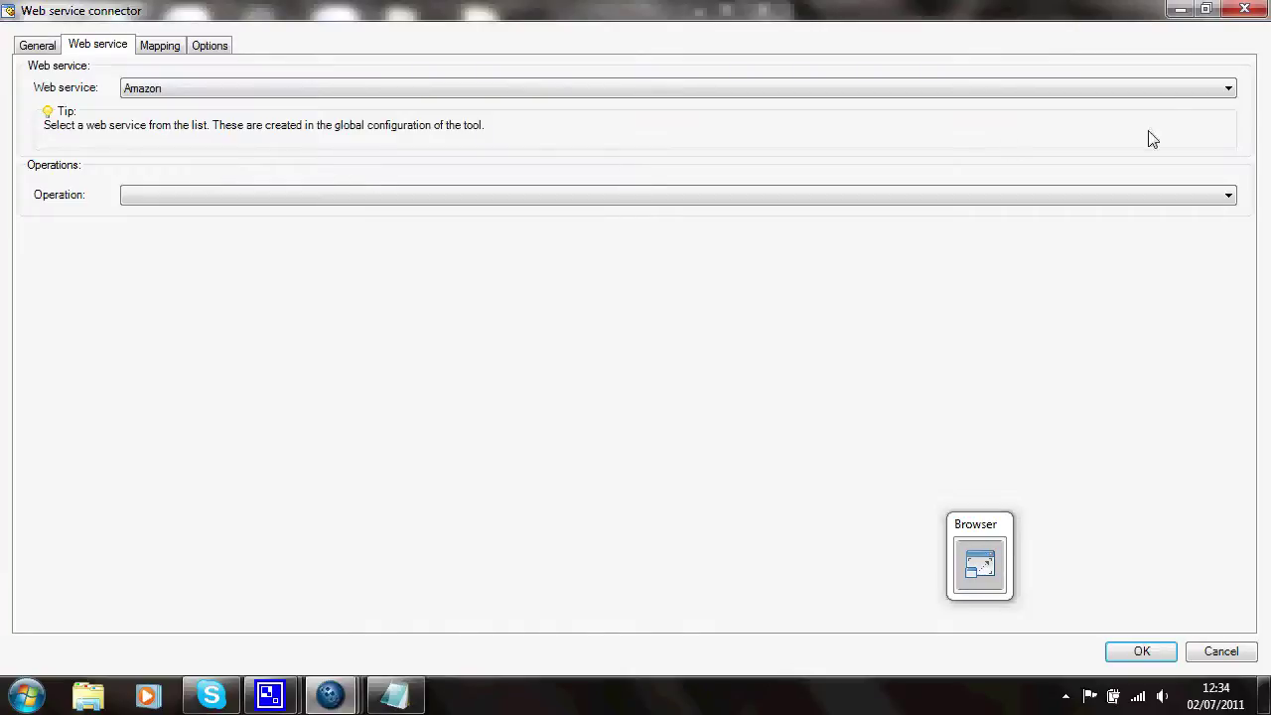
{"action": "left_click", "coordinate": [1229, 88]}
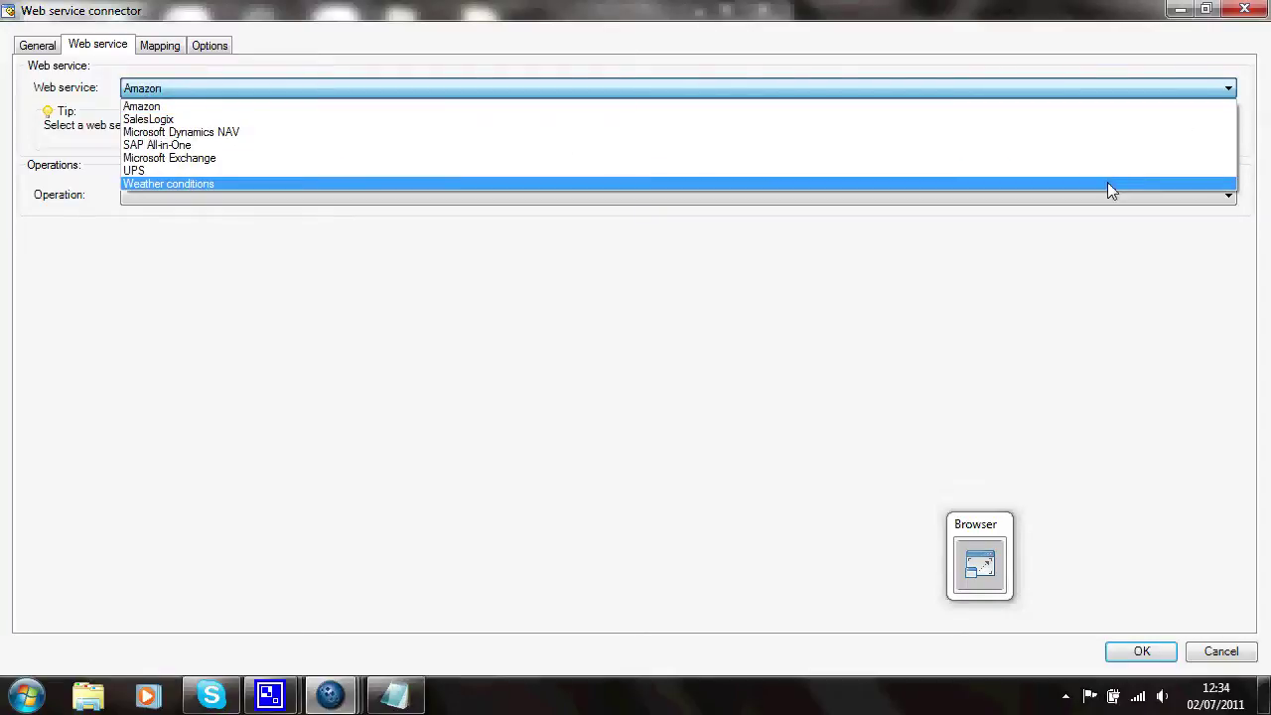
{"action": "left_click", "coordinate": [1108, 184]}
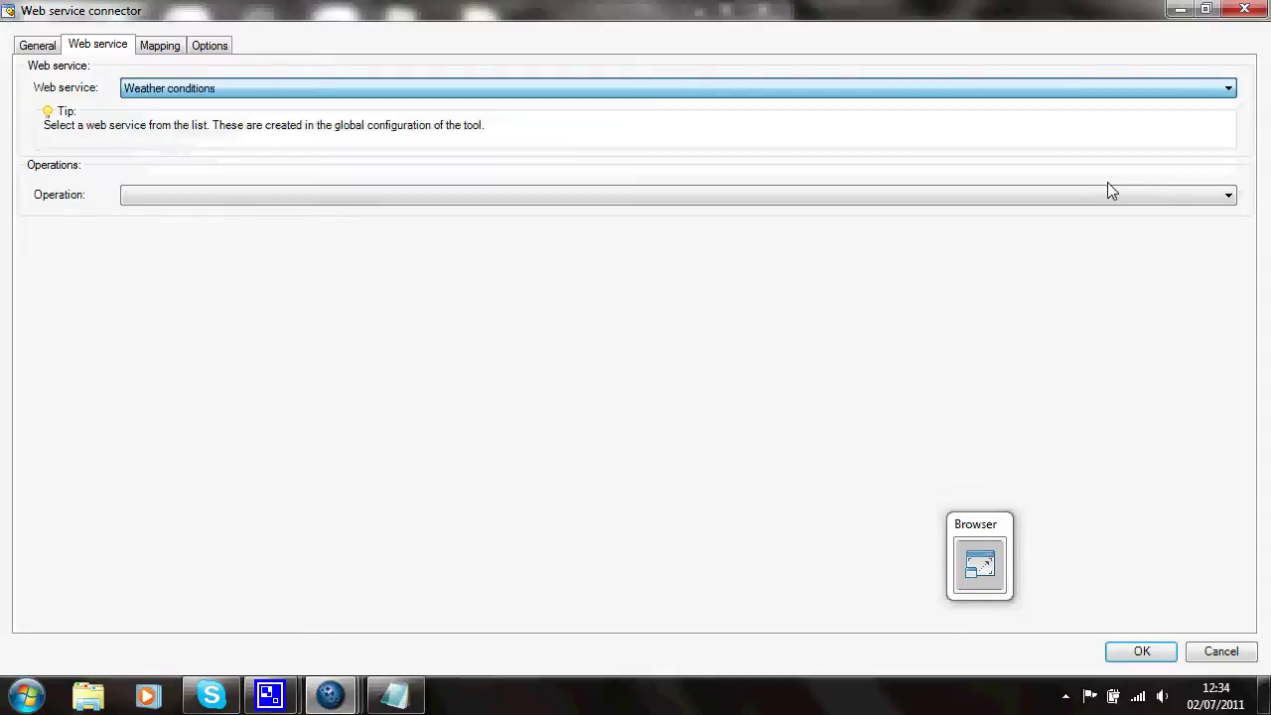
{"action": "left_click", "coordinate": [1230, 198]}
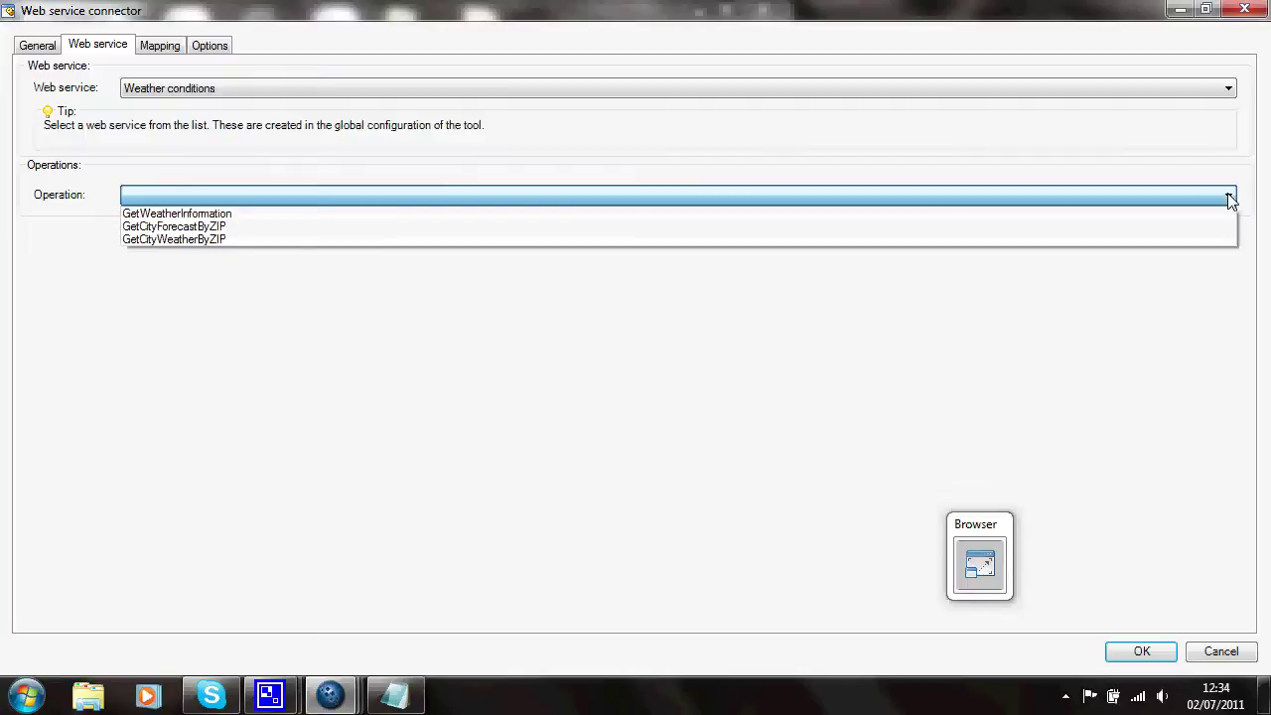
{"action": "left_click", "coordinate": [1170, 226]}
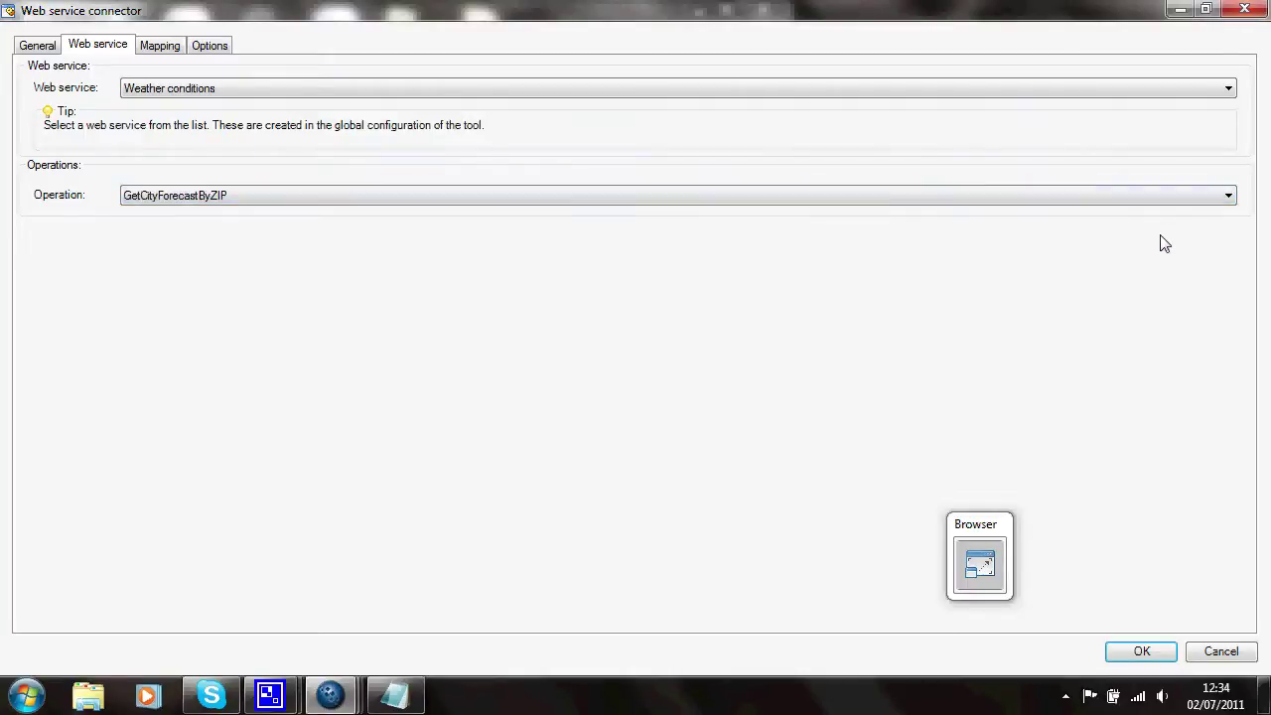
Drag a Fixed/Dynamic function into Transformation Mappings feeding the ZIP input
{"action": "left_click", "coordinate": [172, 50]}
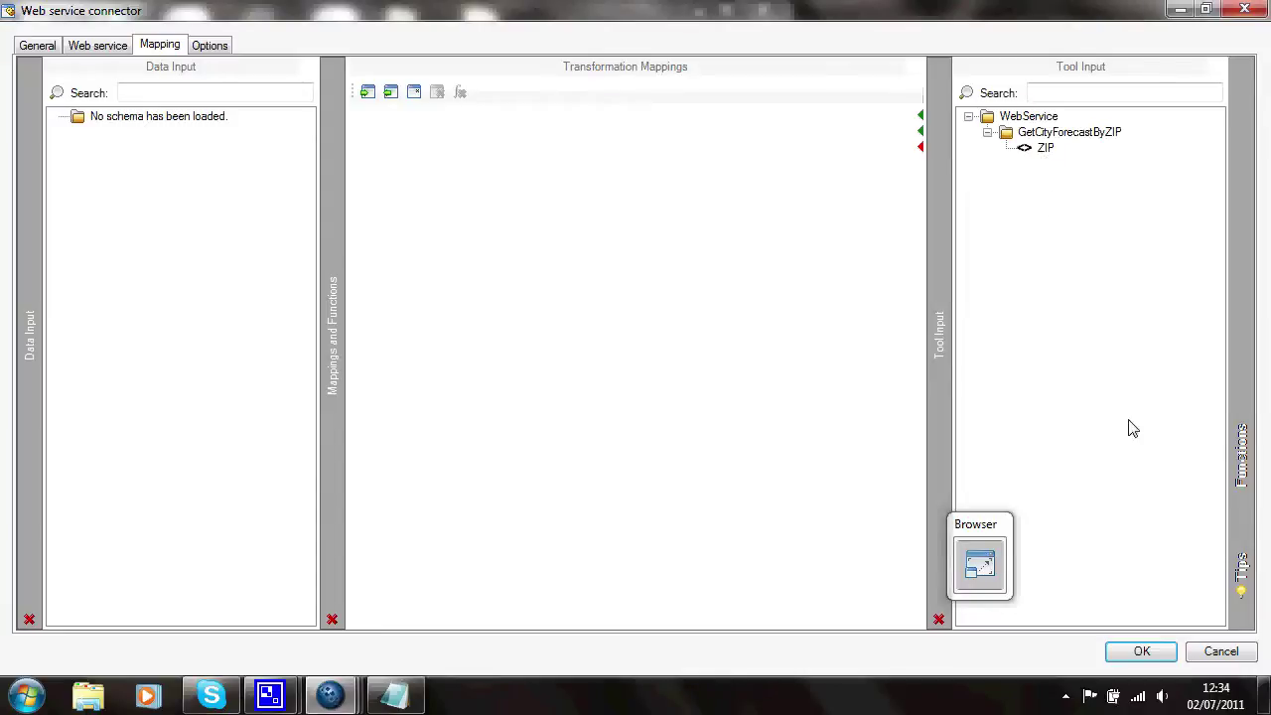
{"action": "left_click", "coordinate": [1243, 475]}
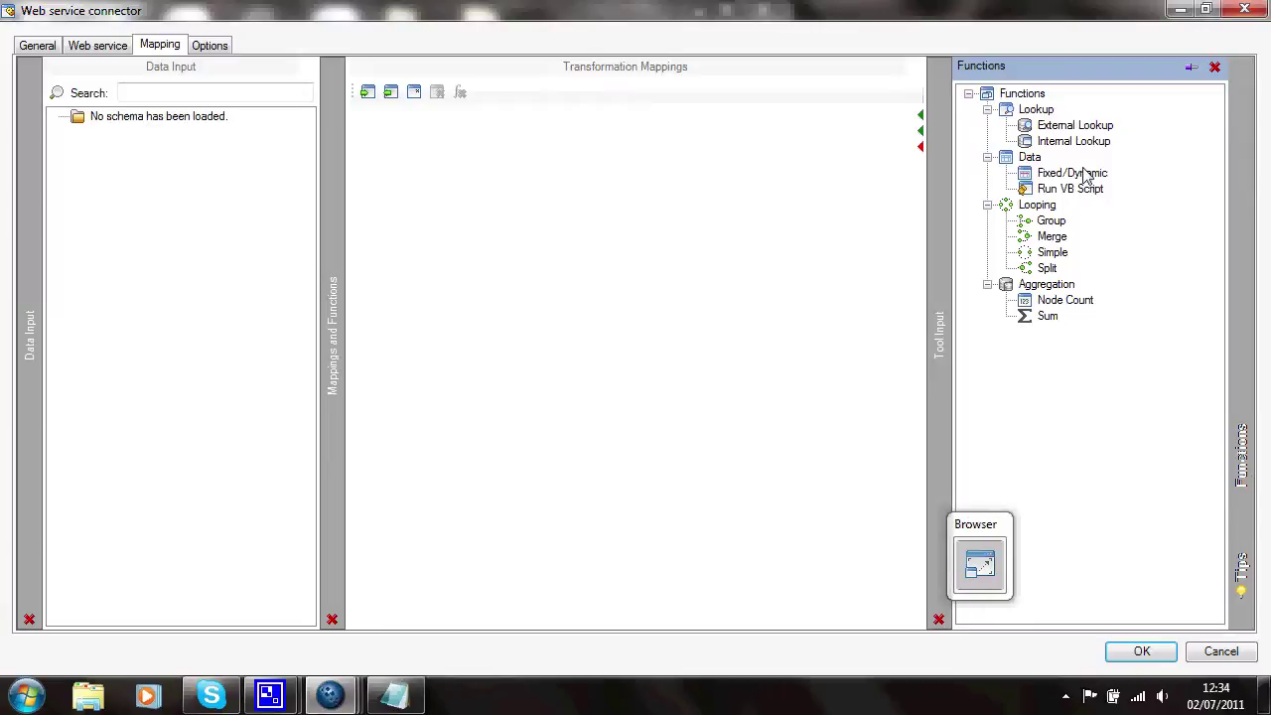
{"action": "left_click_drag", "start_coordinate": [1088, 175], "coordinate": [759, 165]}
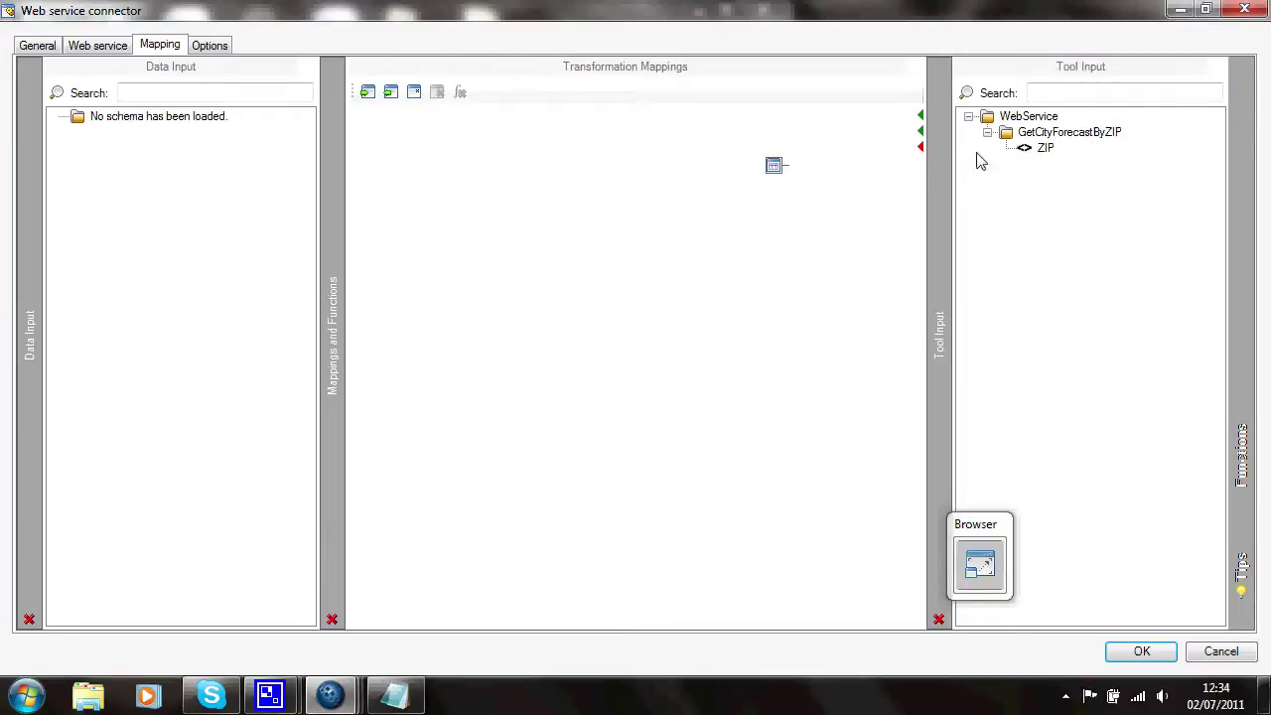
{"action": "left_click", "coordinate": [776, 171]}
Set the Fixed/Dynamic function's Output Text to 33040
{"action": "double_click", "coordinate": [776, 172]}
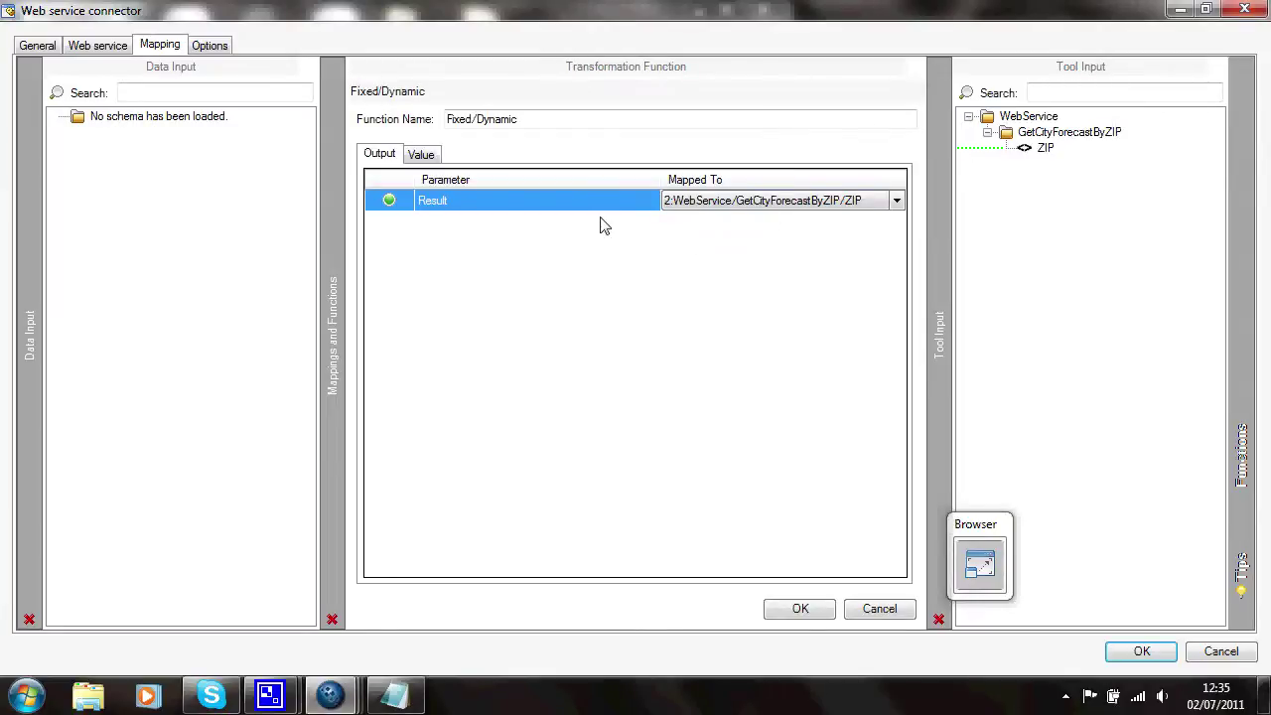
{"action": "left_click", "coordinate": [421, 156]}
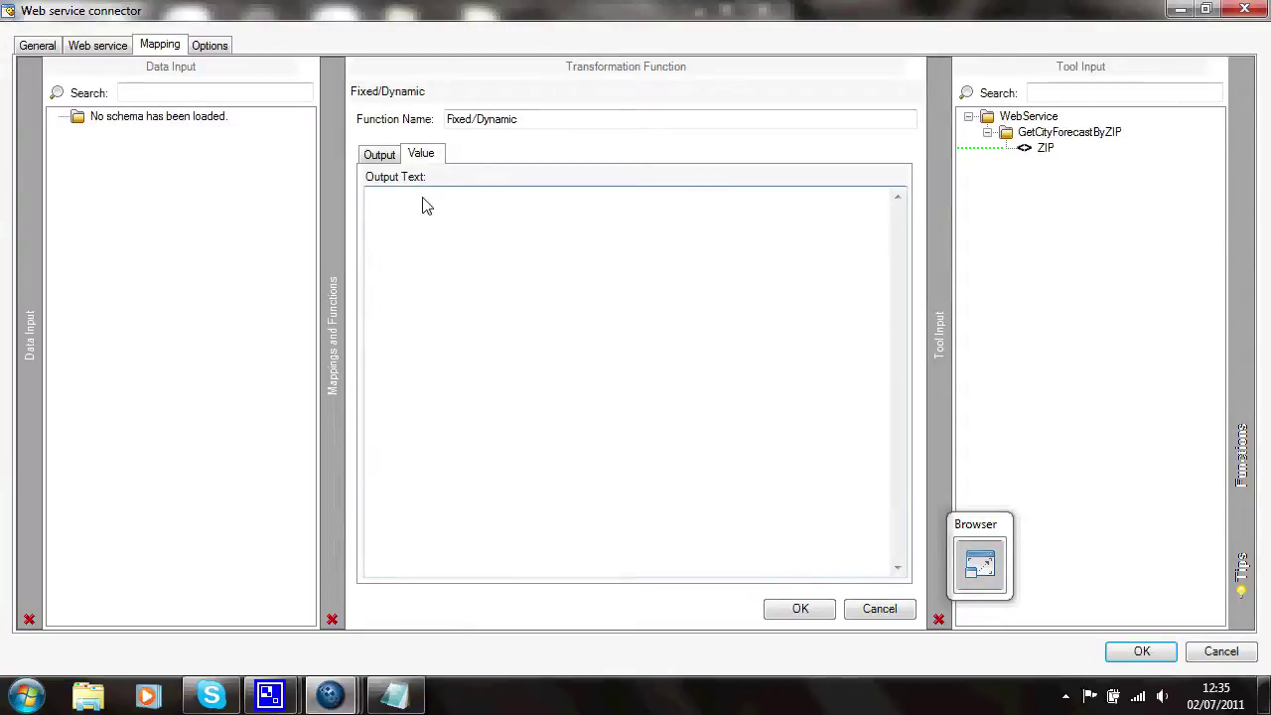
{"action": "type", "text": "33040"}
{"action": "left_click", "coordinate": [799, 611]}
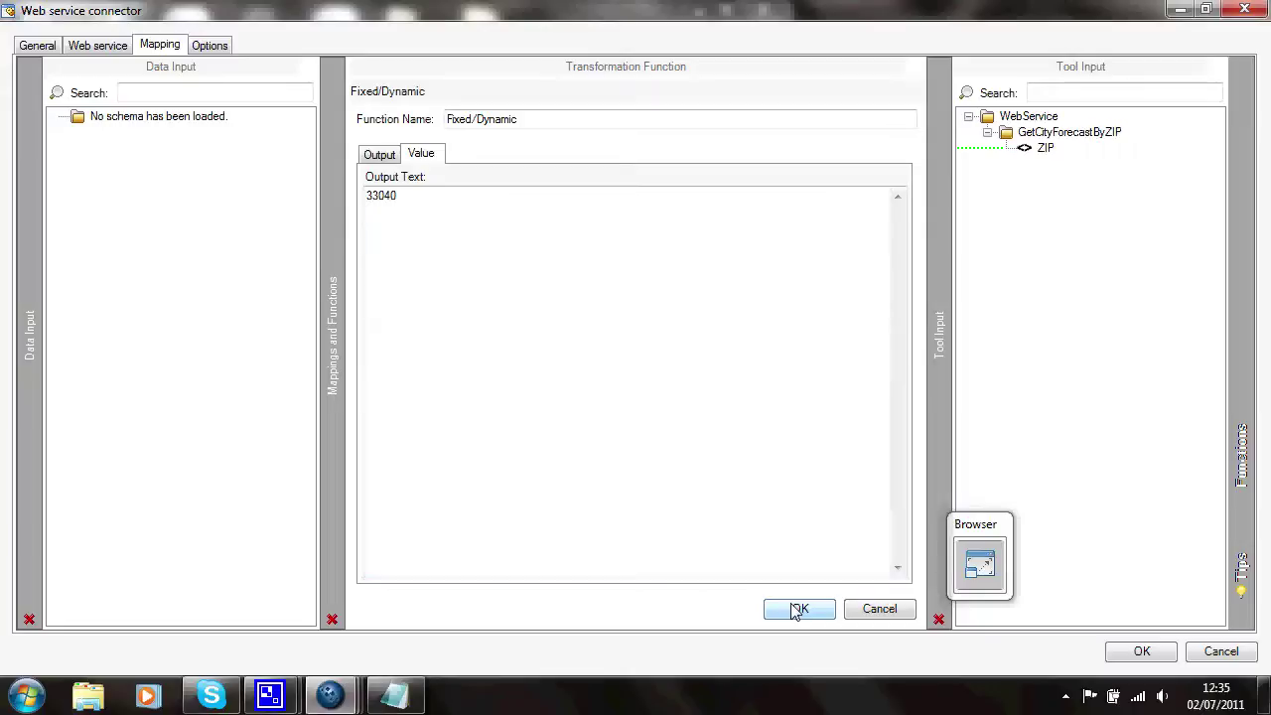
{"action": "left_click", "coordinate": [799, 610]}
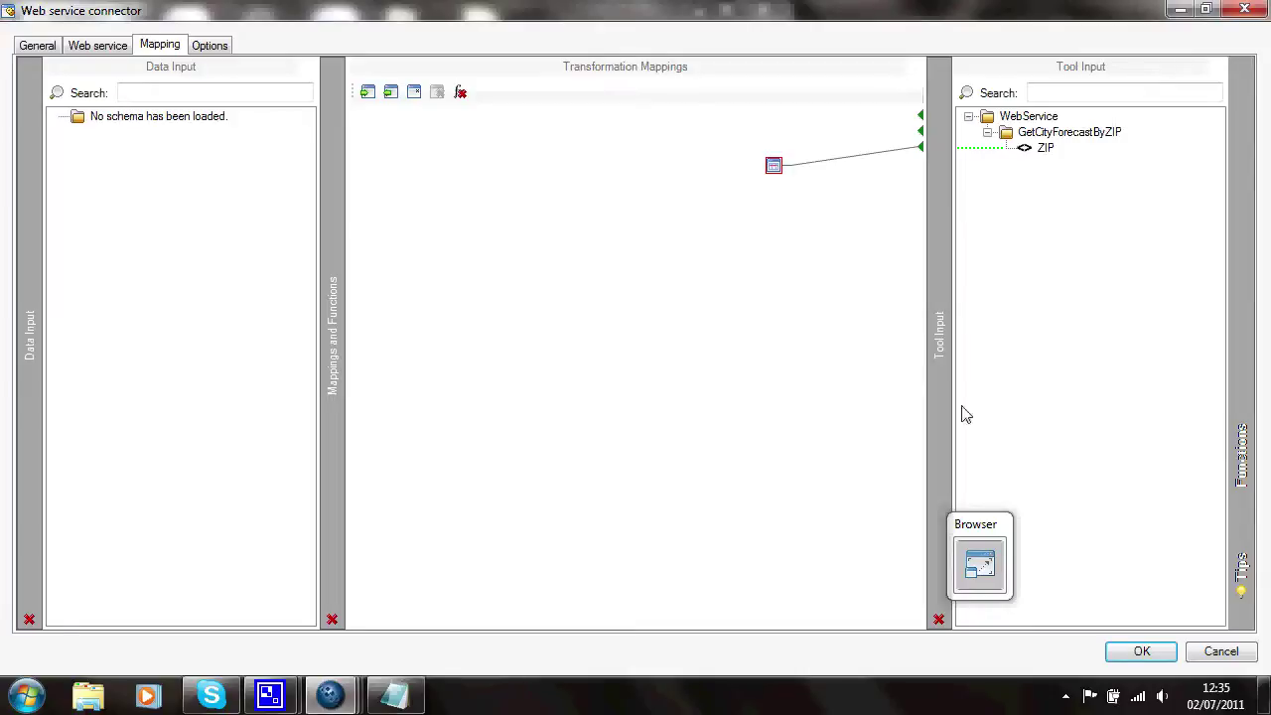
Confirm the web service step and add an Output > Save As File step
{"action": "left_click", "coordinate": [1148, 655]}
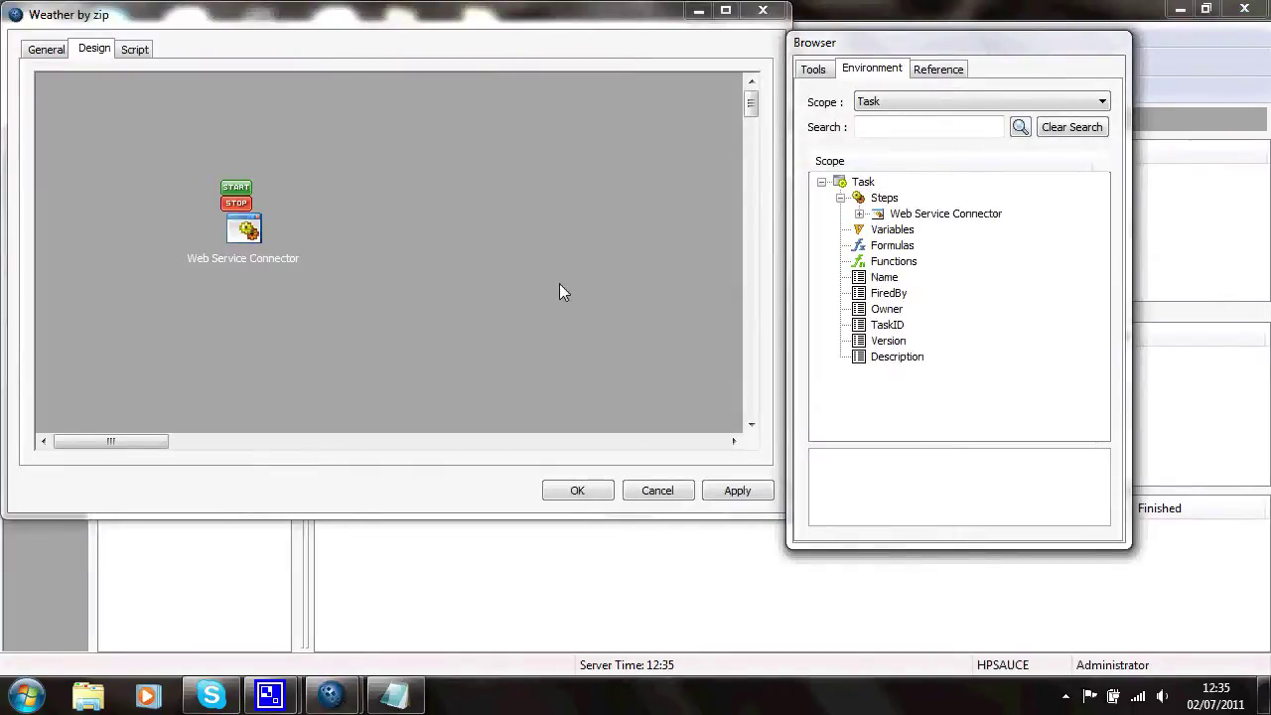
{"action": "right_click", "coordinate": [388, 235]}
{"action": "mouse_move", "coordinate": [432, 248]}
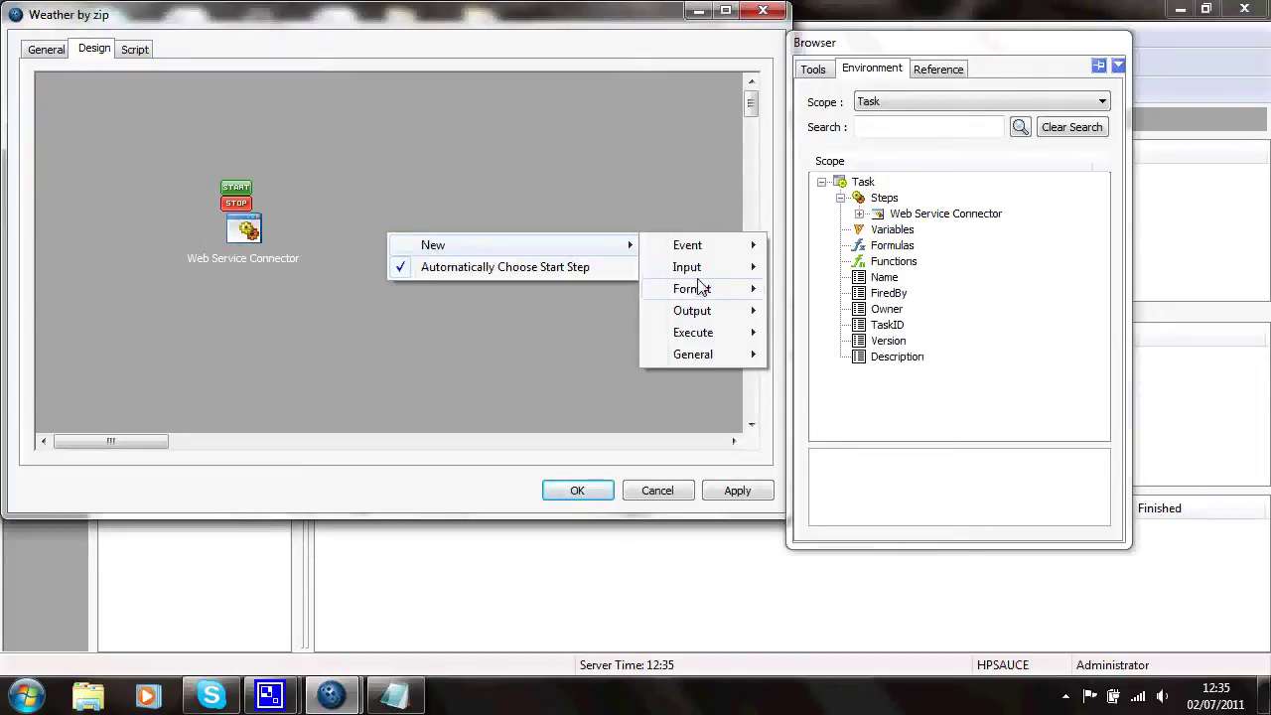
{"action": "mouse_move", "coordinate": [700, 316]}
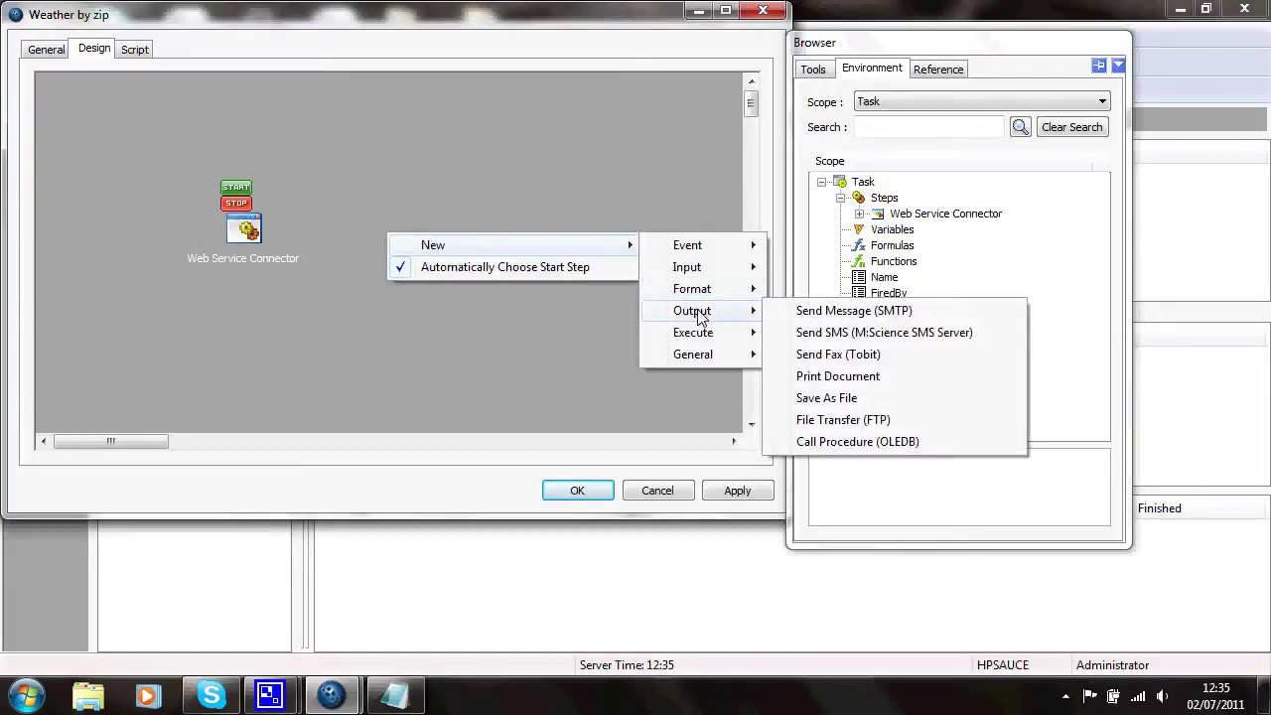
{"action": "left_click", "coordinate": [839, 404]}
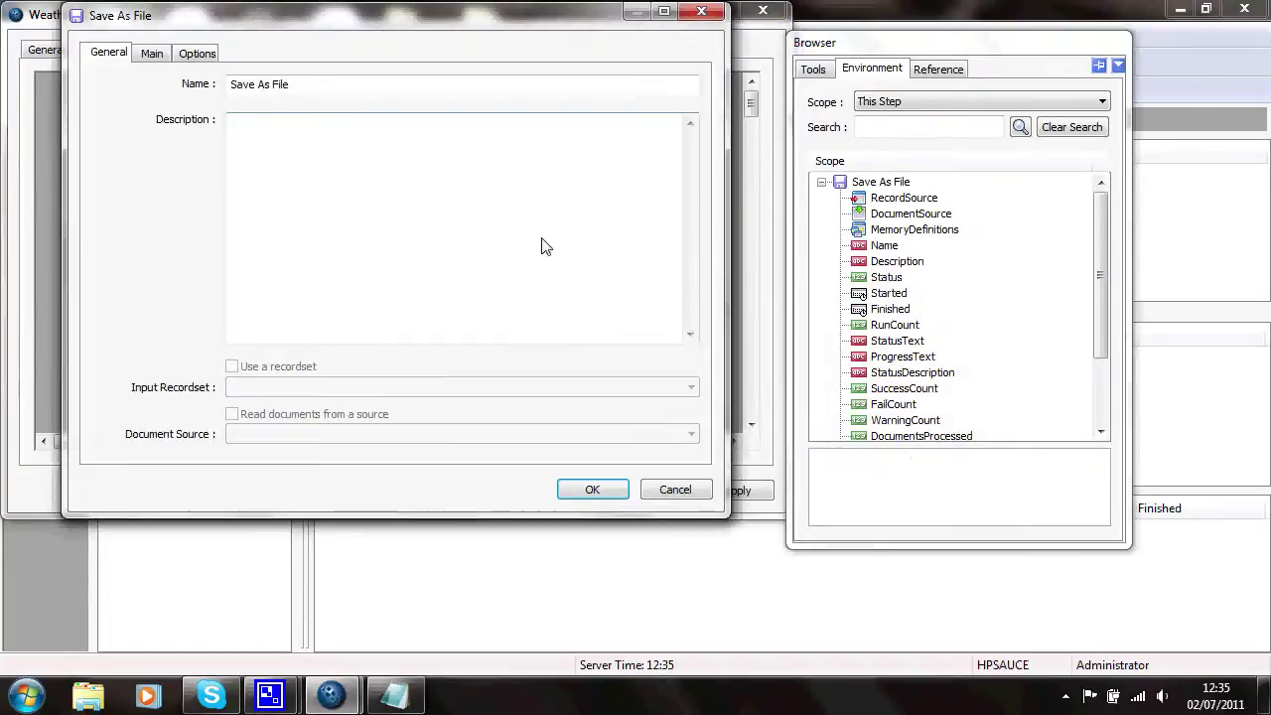
Set the variable scope to Task and drag Web Service Connector's OutputXML > XmlString into the Value field
{"action": "left_click", "coordinate": [153, 56]}
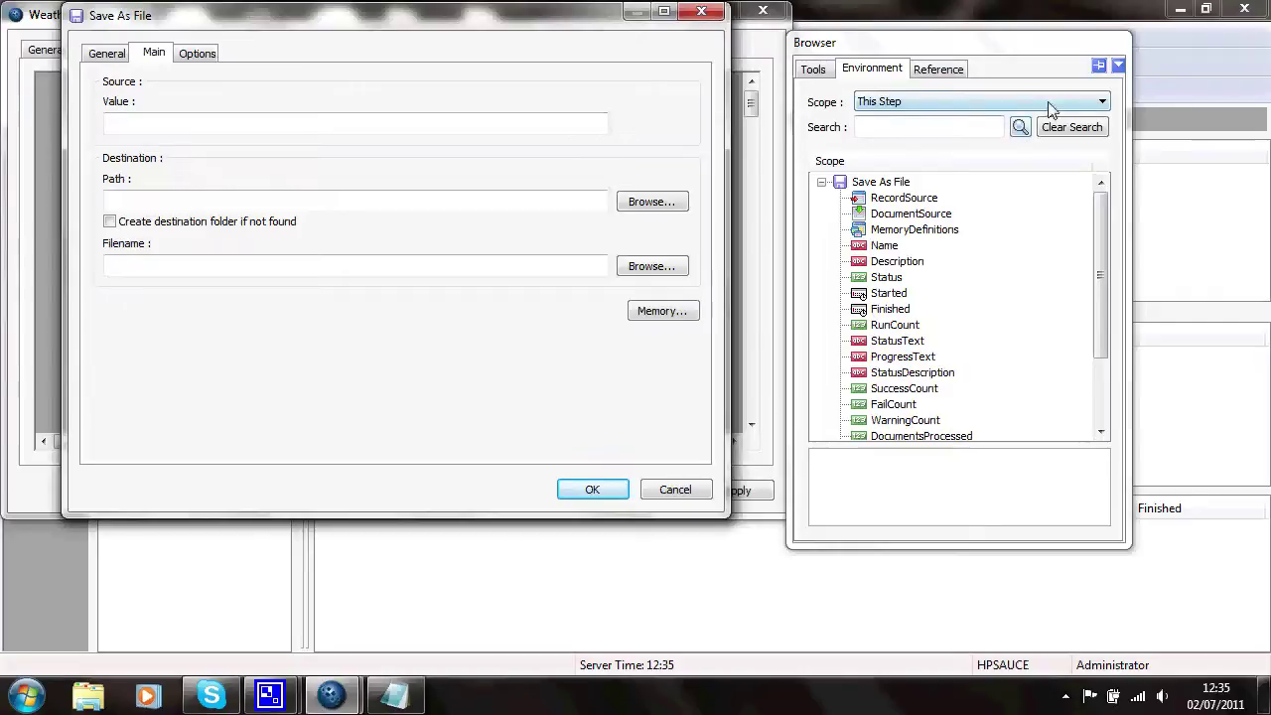
{"action": "left_click", "coordinate": [1101, 106]}
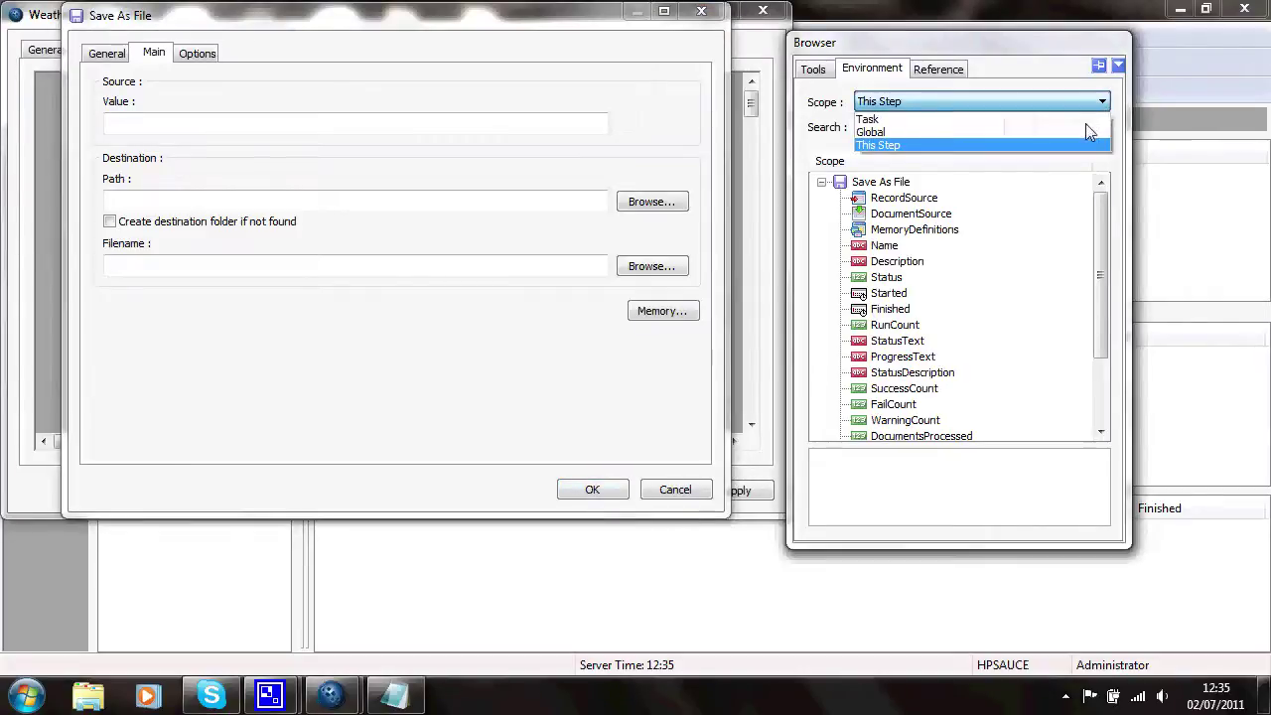
{"action": "left_click", "coordinate": [1085, 120]}
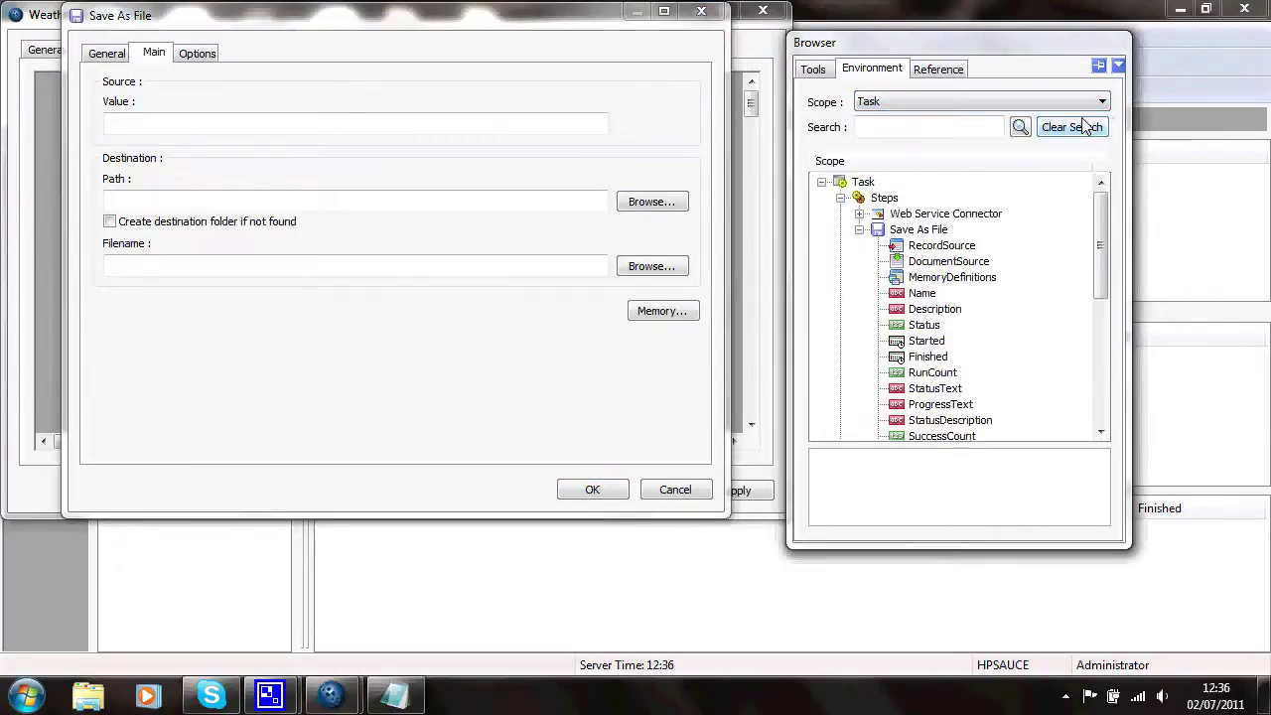
{"action": "left_click", "coordinate": [860, 214]}
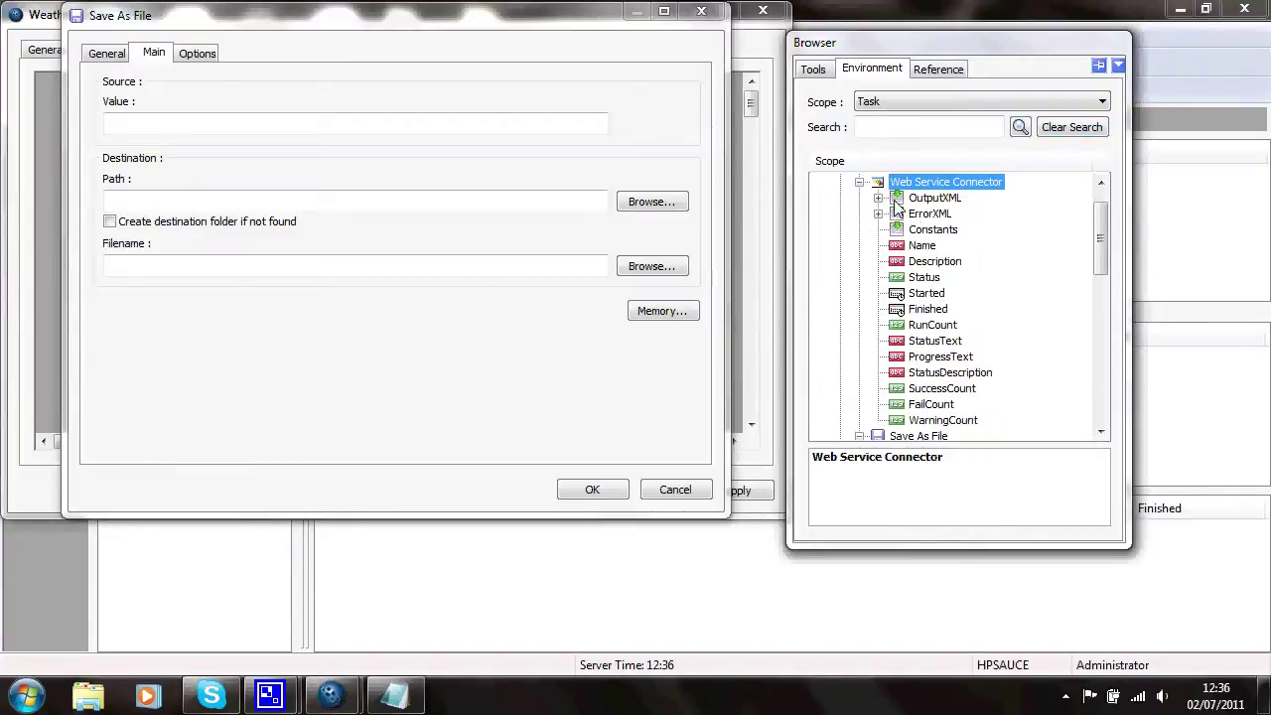
{"action": "left_click", "coordinate": [879, 198]}
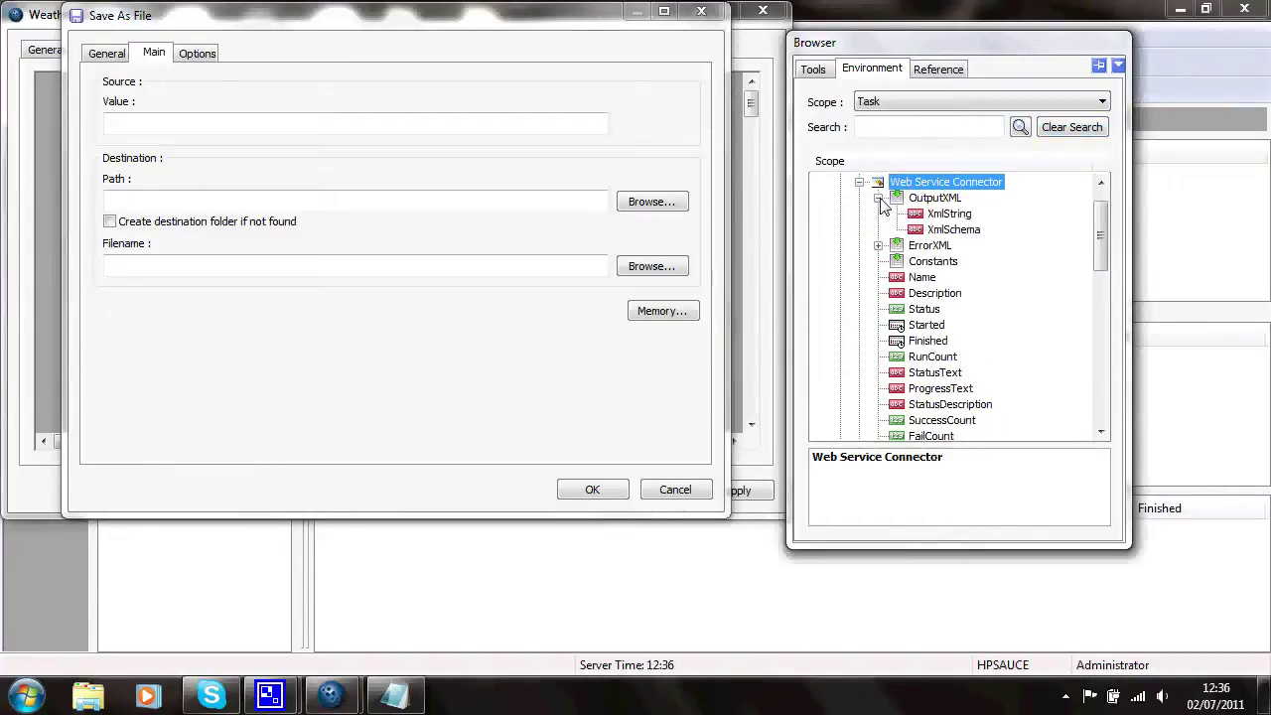
{"action": "left_click", "coordinate": [942, 215]}
{"action": "left_click_drag", "start_coordinate": [942, 214], "coordinate": [487, 128]}
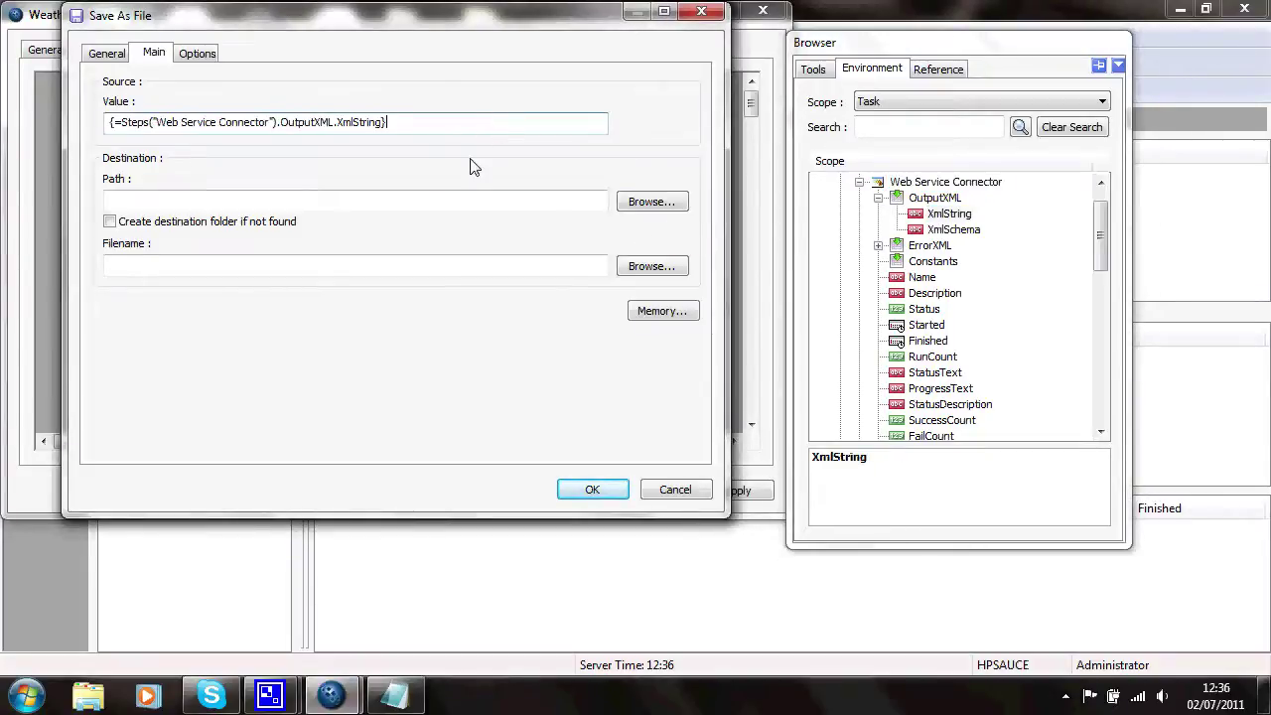
Set the save path to the Desktop and the file name to Weather.xml, then confirm
{"action": "left_click", "coordinate": [653, 202]}
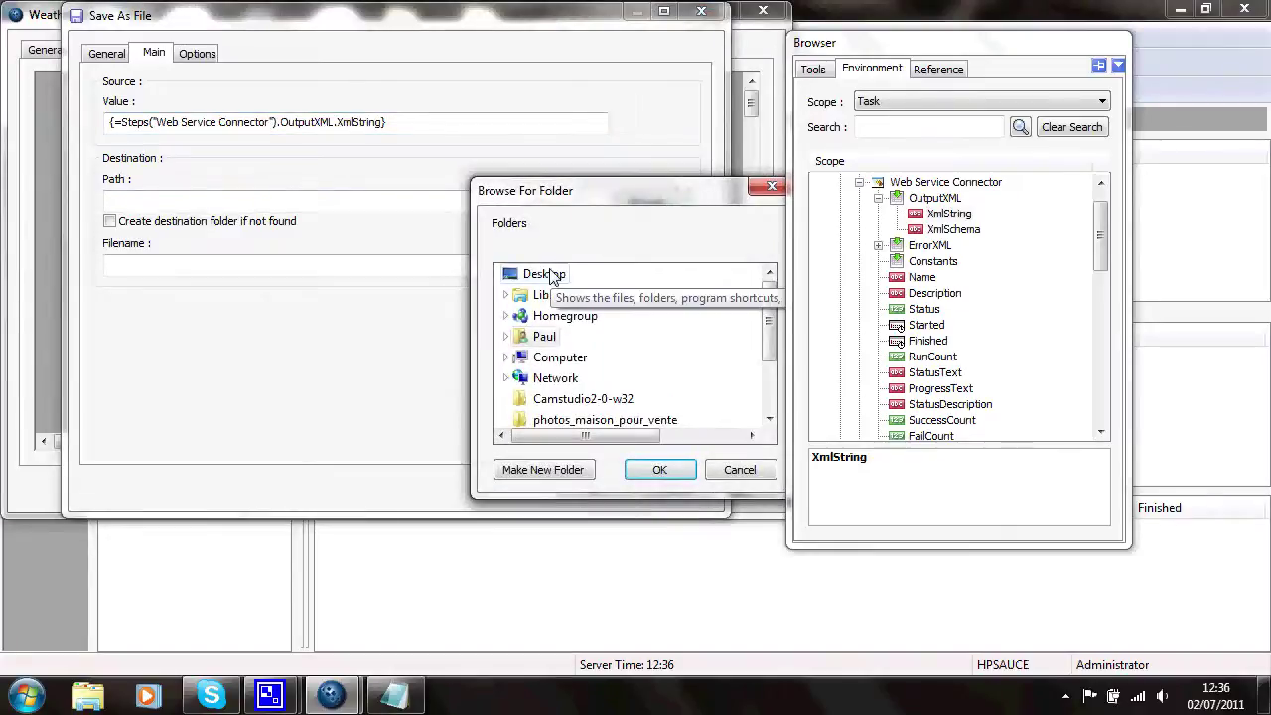
{"action": "left_click", "coordinate": [552, 275]}
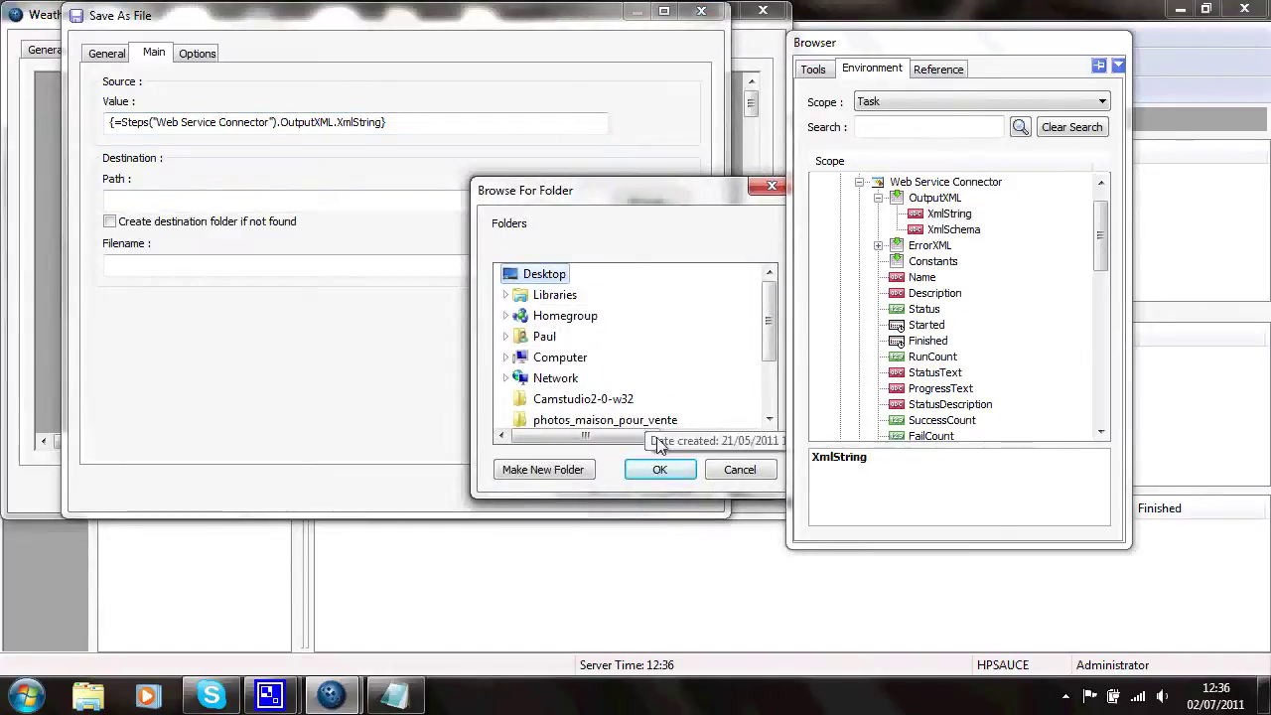
{"action": "left_click", "coordinate": [659, 470]}
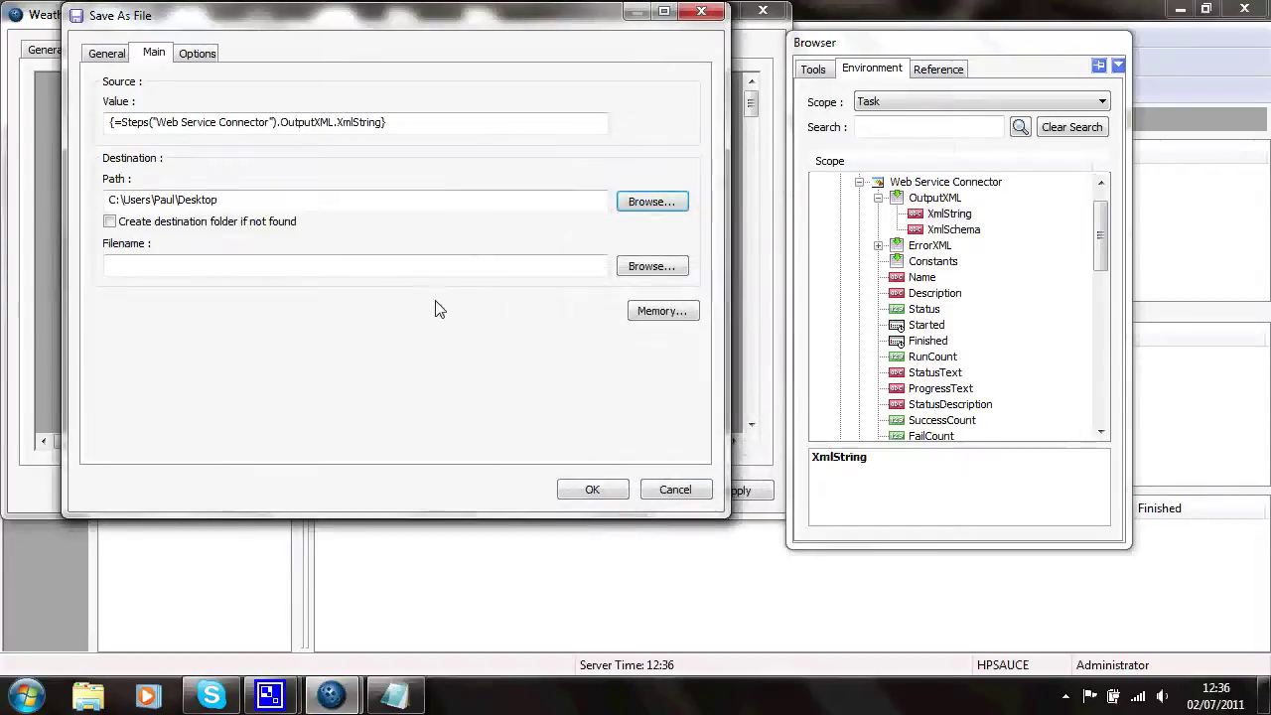
{"action": "left_click", "coordinate": [464, 274]}
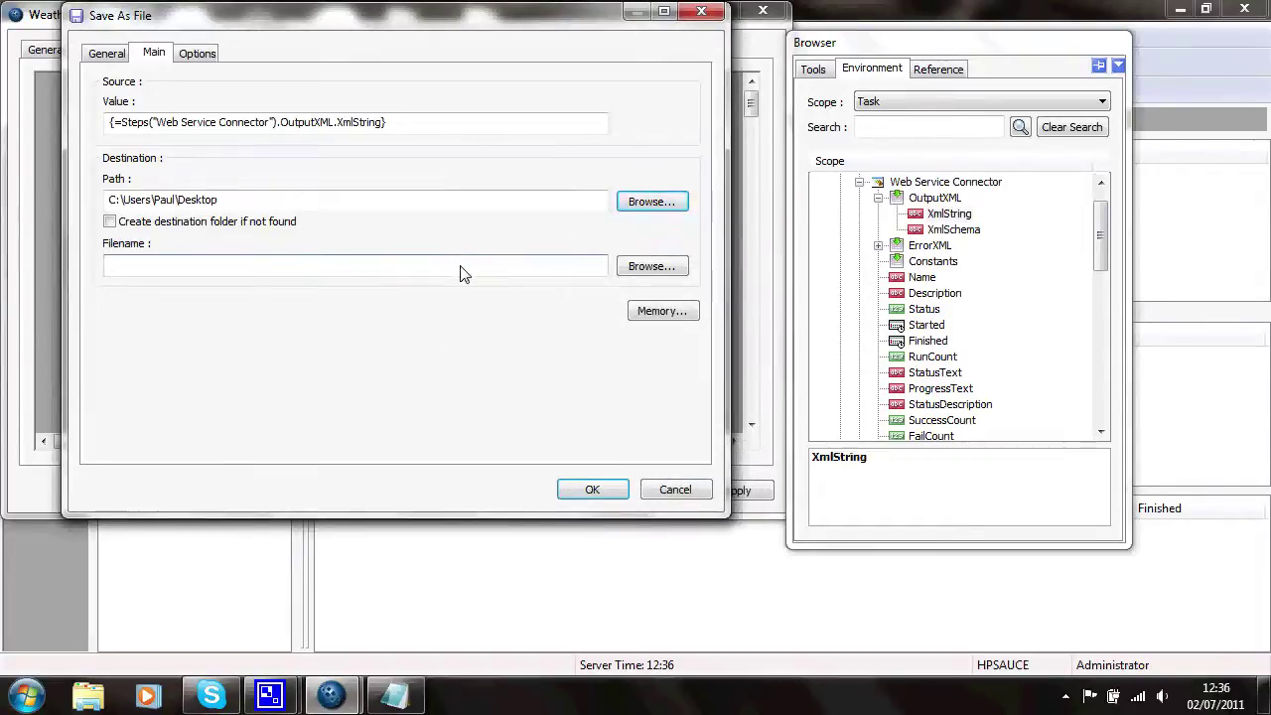
{"action": "type", "text": "Weather.xml"}
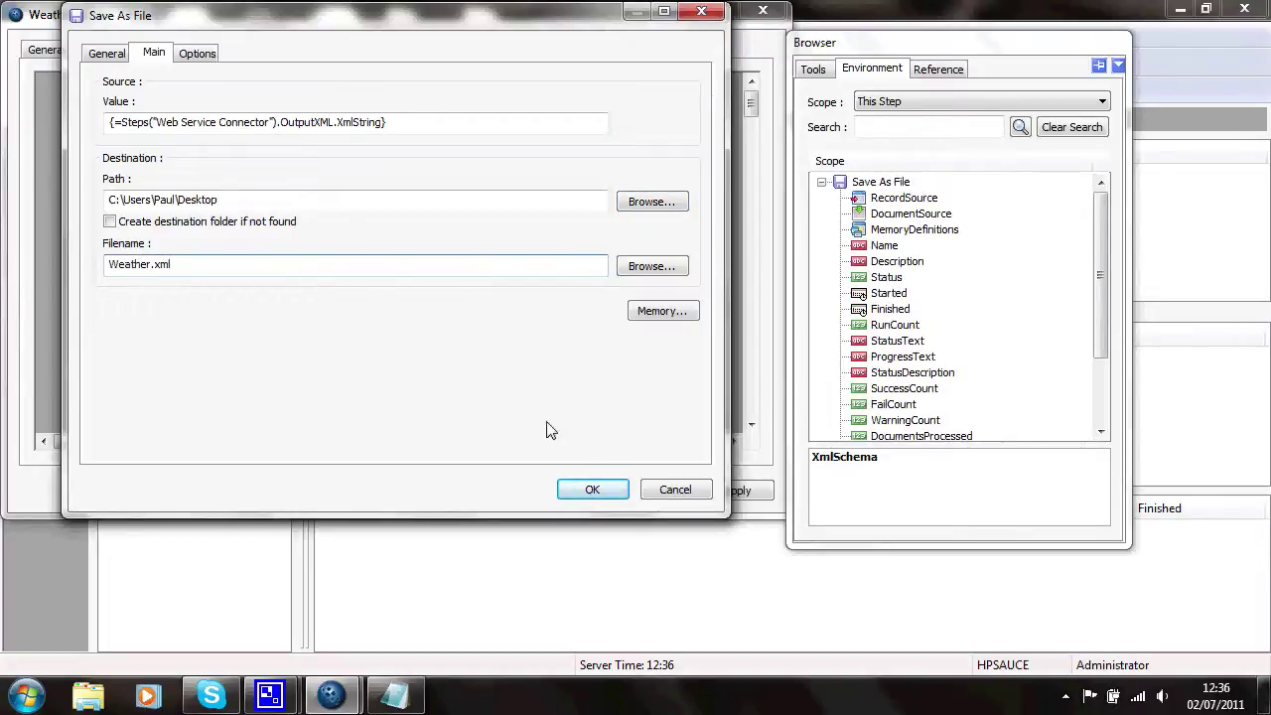
{"action": "left_click", "coordinate": [592, 490]}
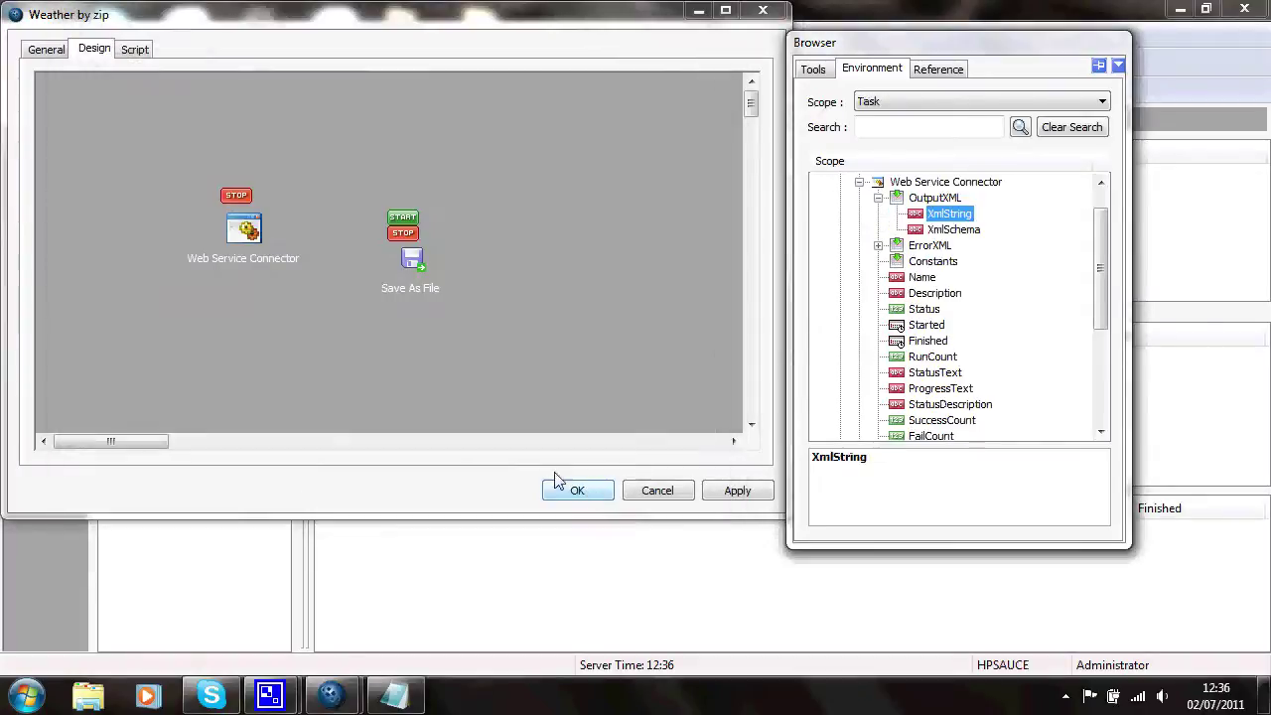
Connect Web Service Connector to Save As File, save Weather by zip, and queue it to run now
{"action": "left_click_drag", "start_coordinate": [251, 231], "coordinate": [409, 256]}
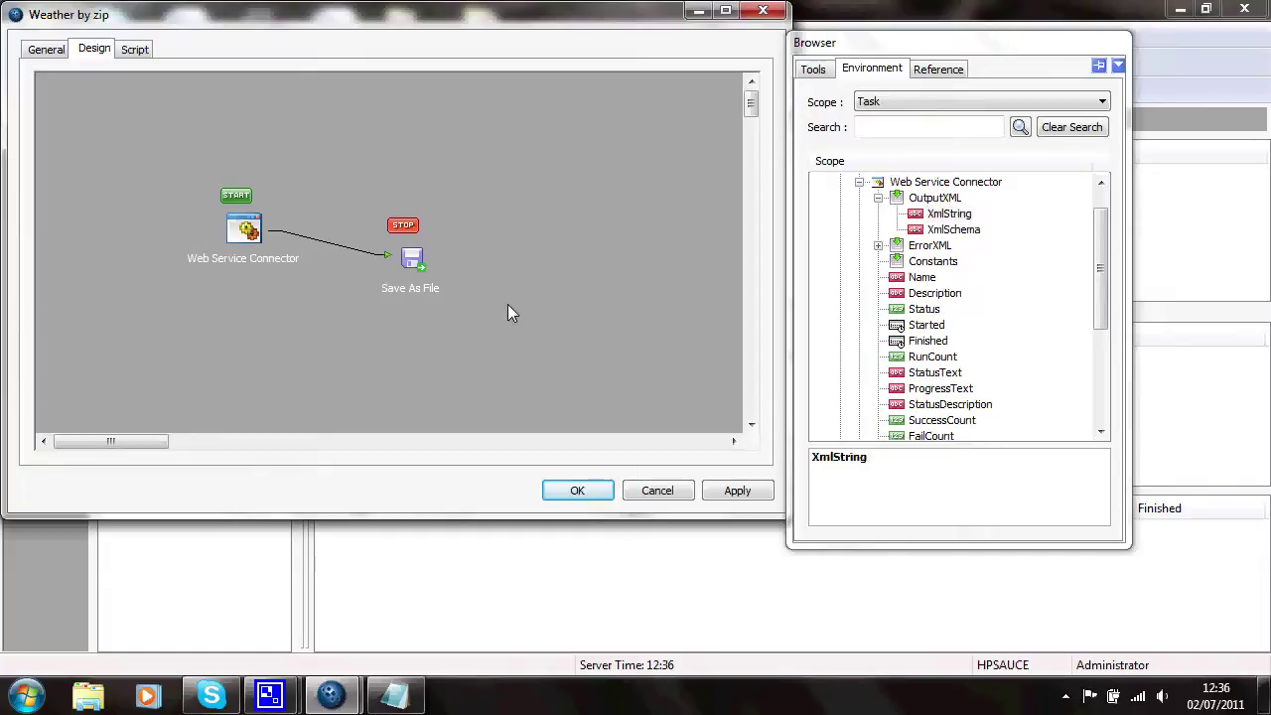
{"action": "left_click", "coordinate": [576, 493]}
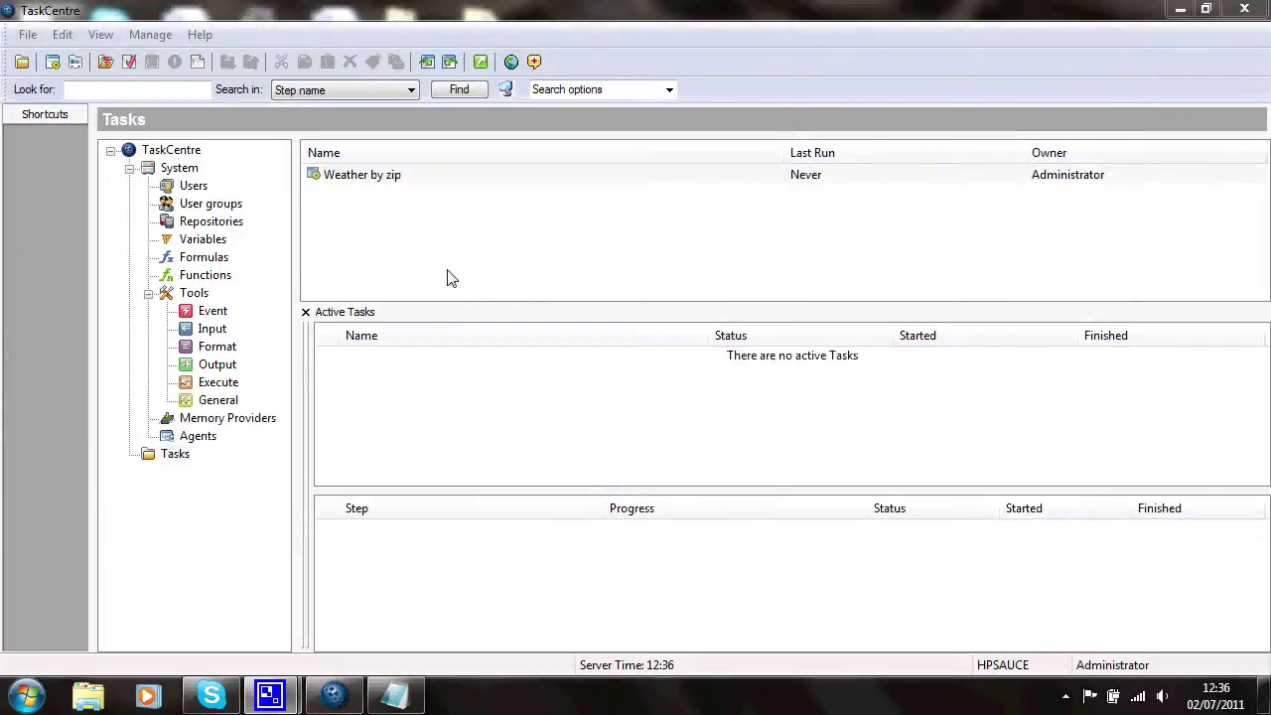
{"action": "right_click", "coordinate": [382, 179]}
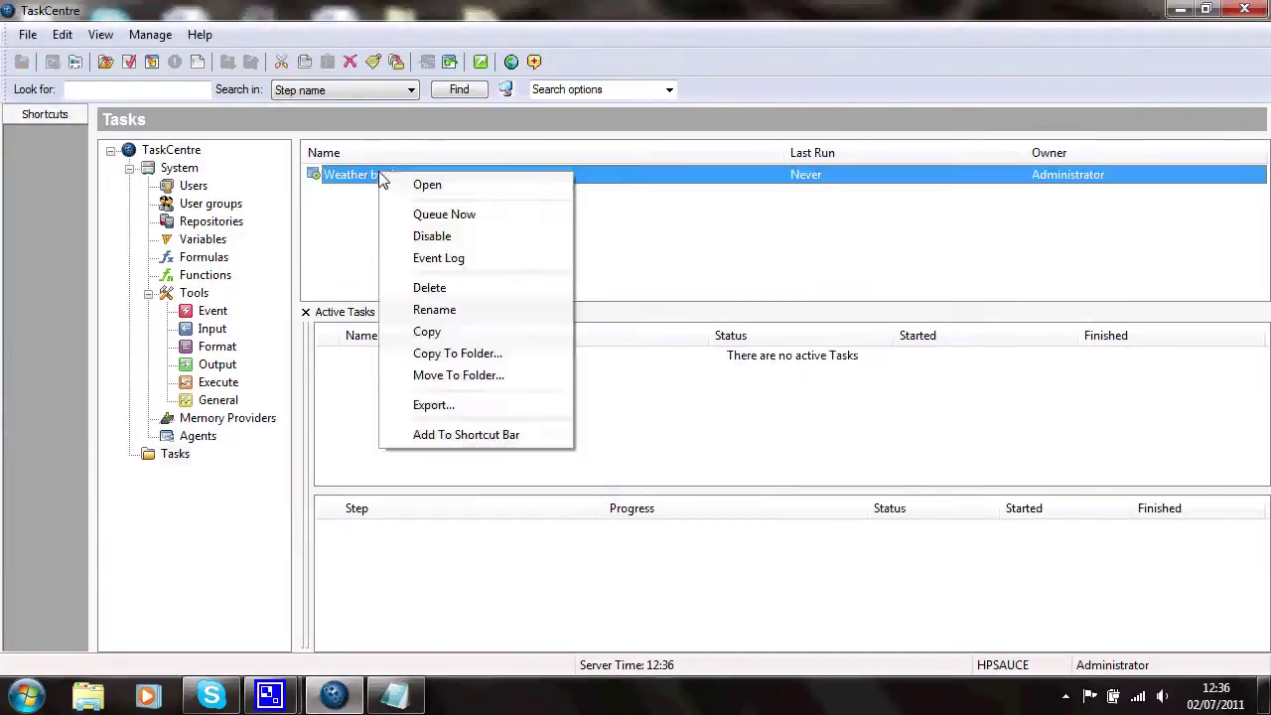
{"action": "left_click", "coordinate": [429, 225]}
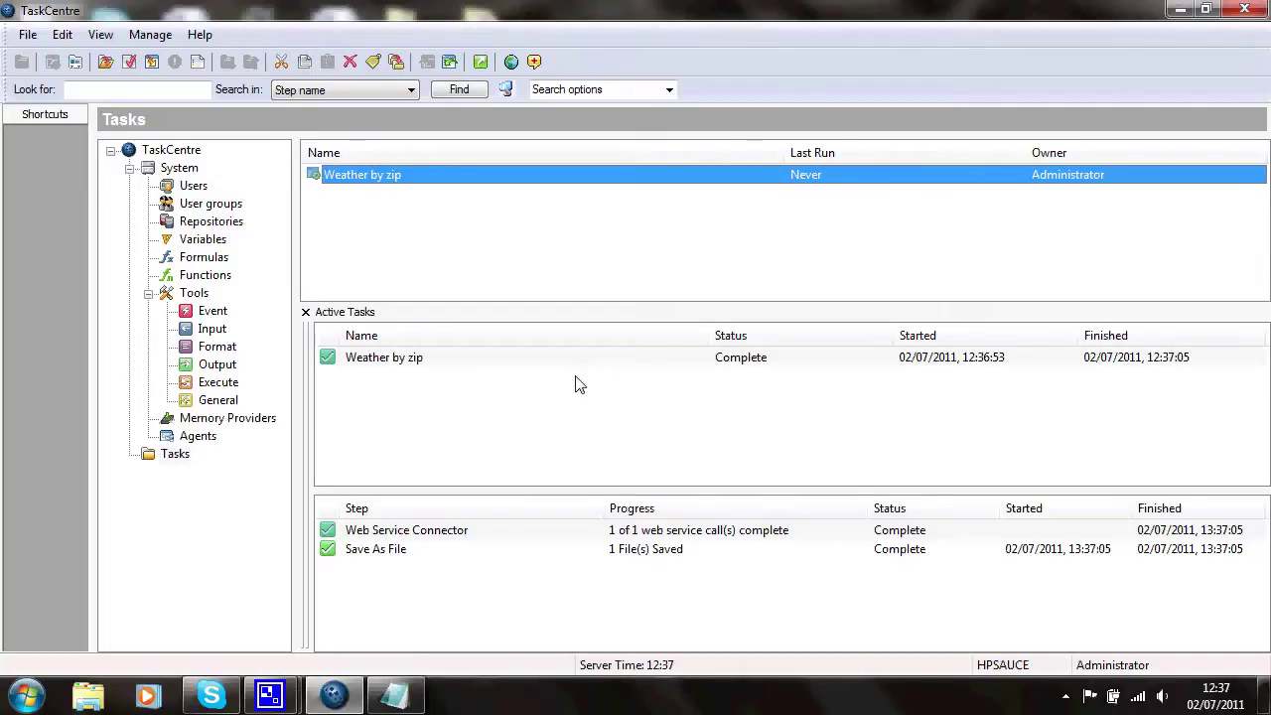
{"action": "key", "text": "super+d"}
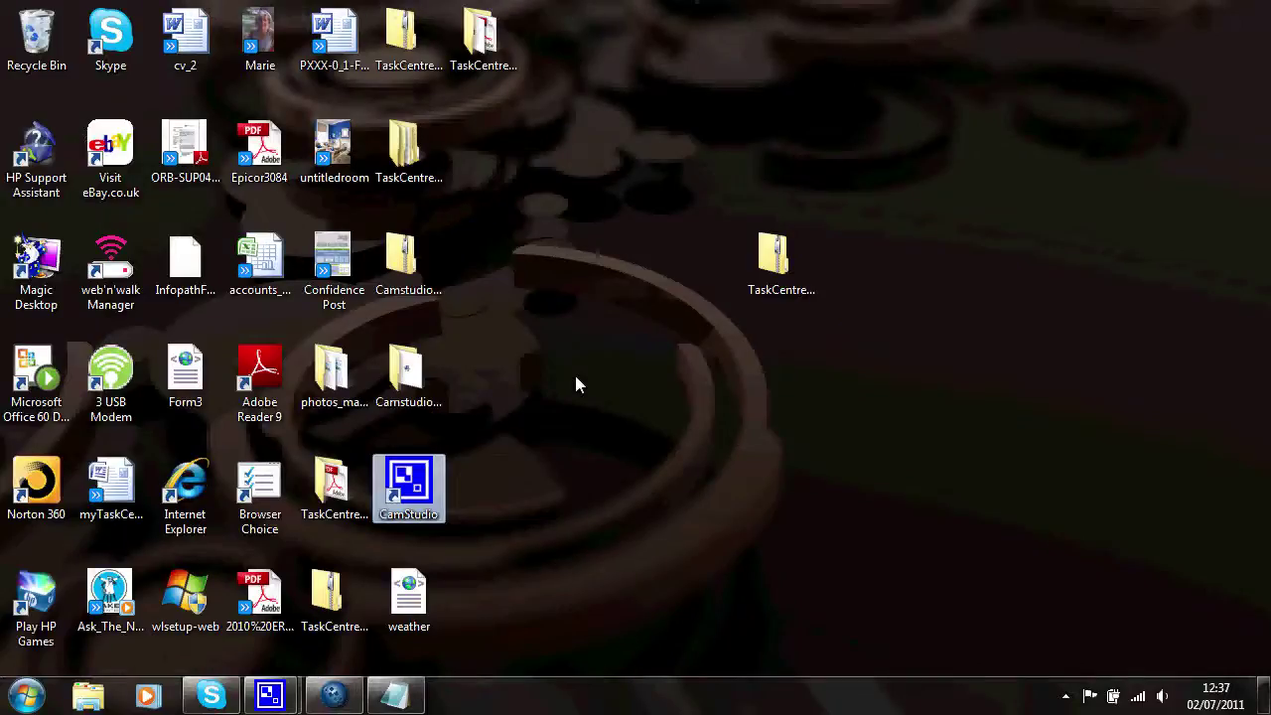
Open weather.xml from the Desktop in Internet Explorer, scroll through the Key West daily forecasts, then restore TaskCentre
{"action": "left_click", "coordinate": [416, 596]}
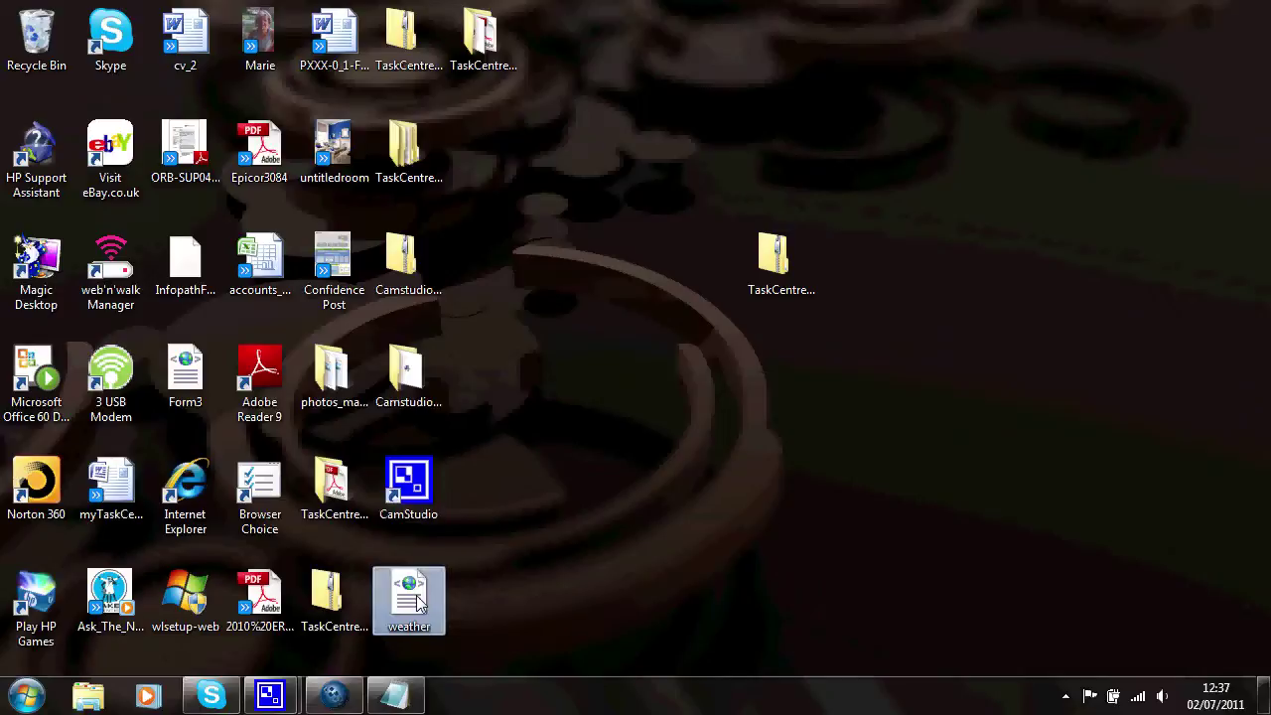
{"action": "double_click", "coordinate": [418, 600]}
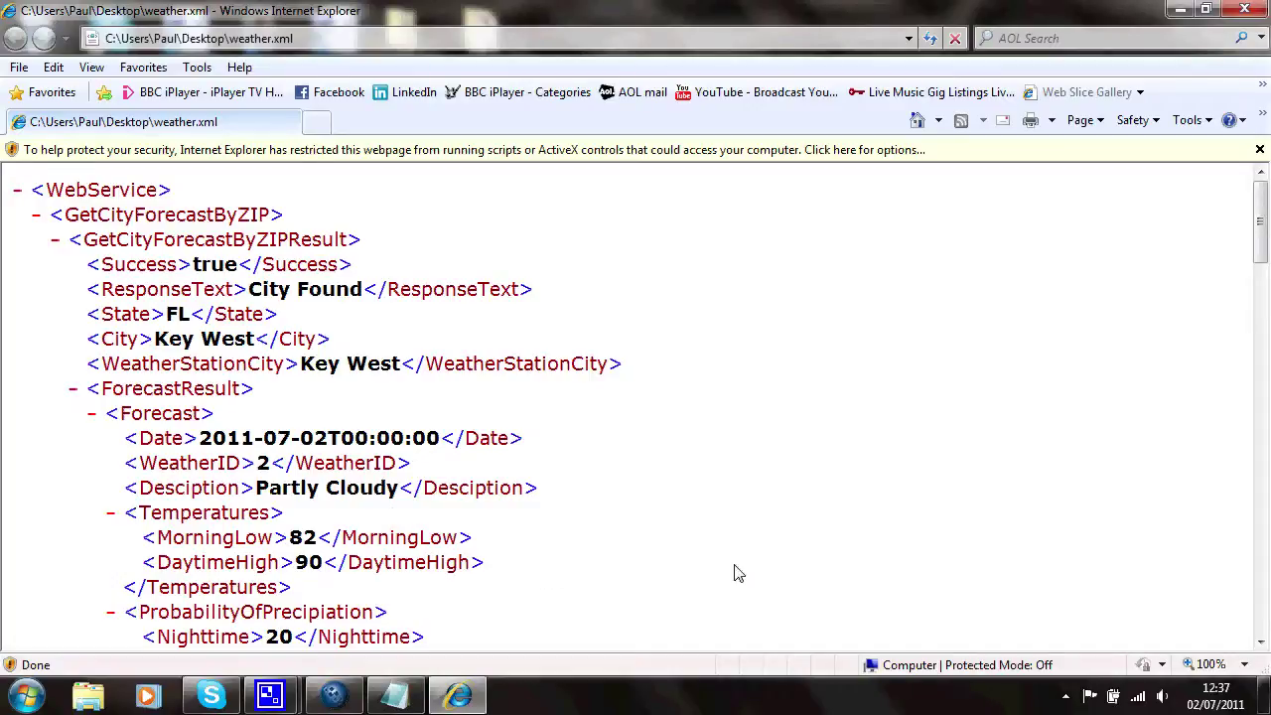
{"action": "scroll", "coordinate": [738, 573], "scroll_direction": "down", "scroll_amount": 6}
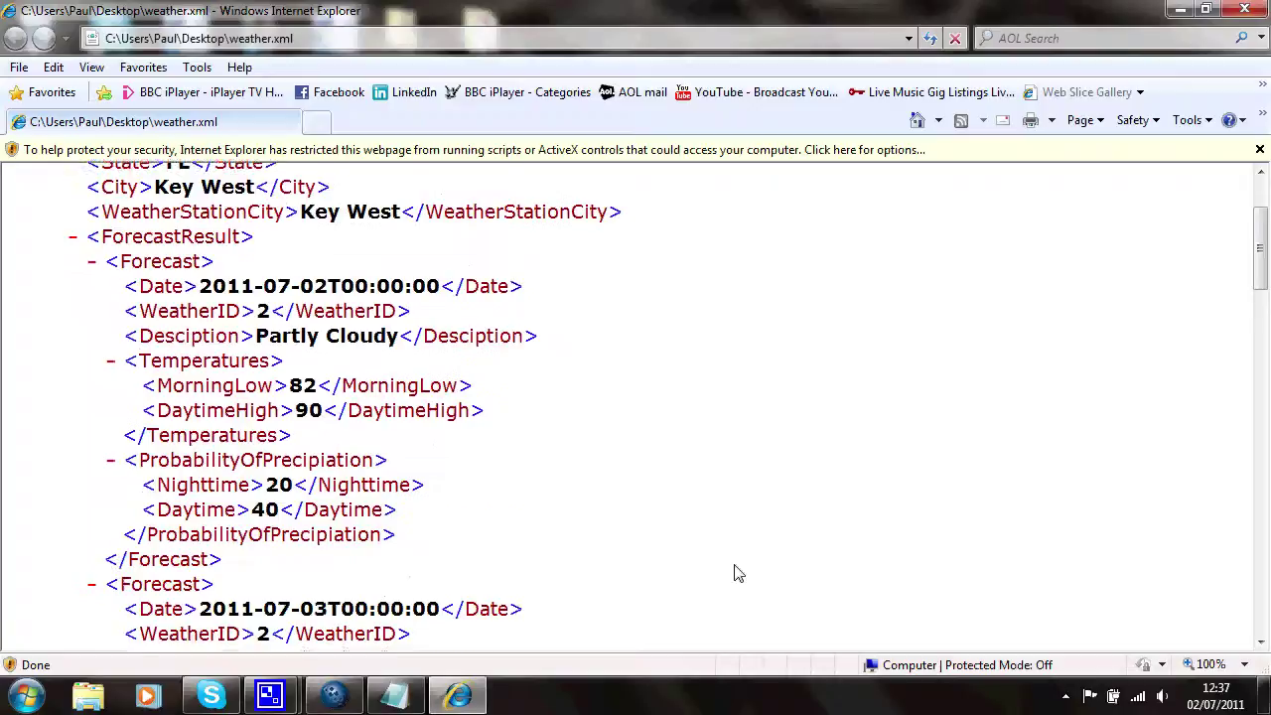
{"action": "scroll", "coordinate": [738, 573], "scroll_direction": "down", "scroll_amount": 5}
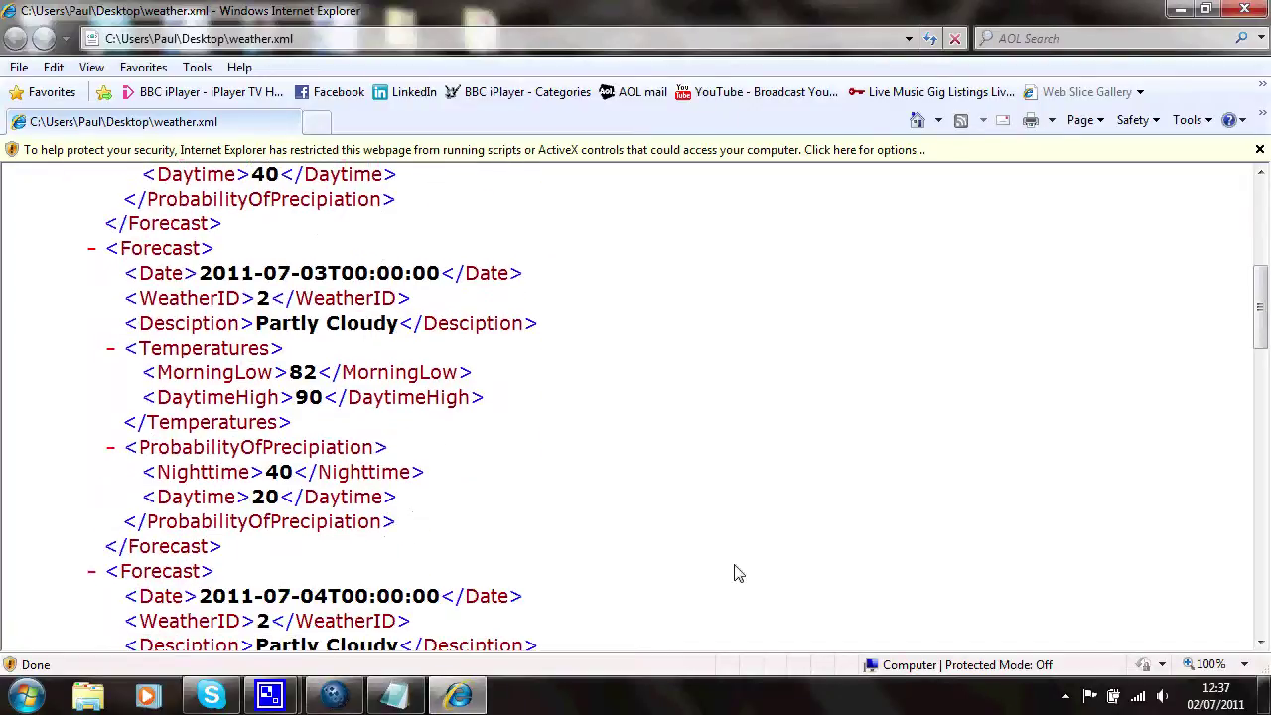
{"action": "scroll", "coordinate": [738, 573], "scroll_direction": "down", "scroll_amount": 5}
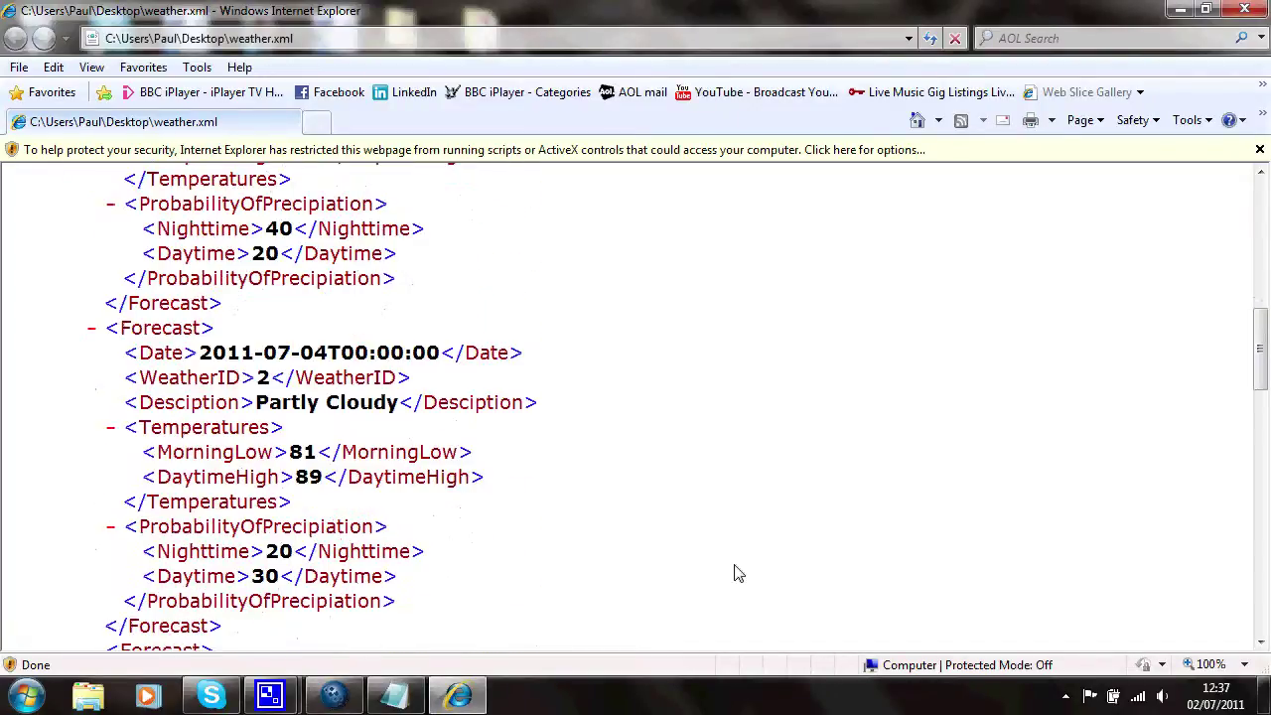
{"action": "scroll", "coordinate": [738, 573], "scroll_direction": "down", "scroll_amount": 1}
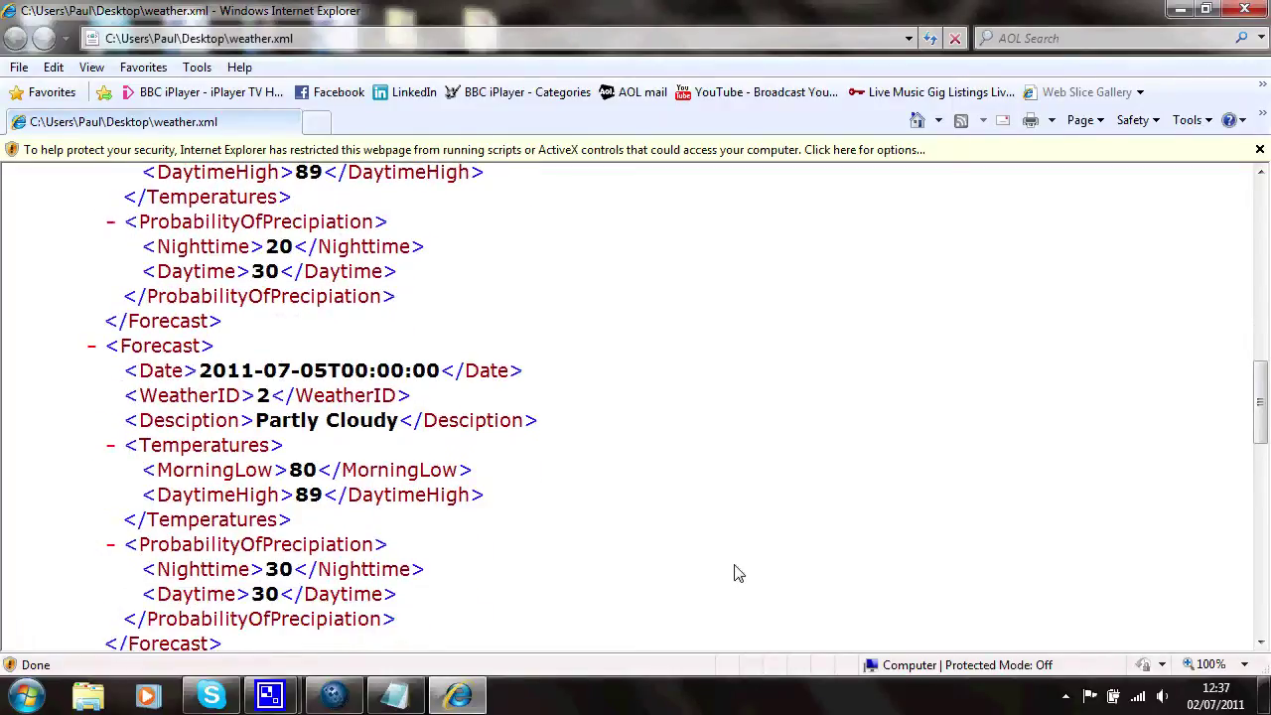
{"action": "scroll", "coordinate": [738, 574], "scroll_direction": "up", "scroll_amount": 2}
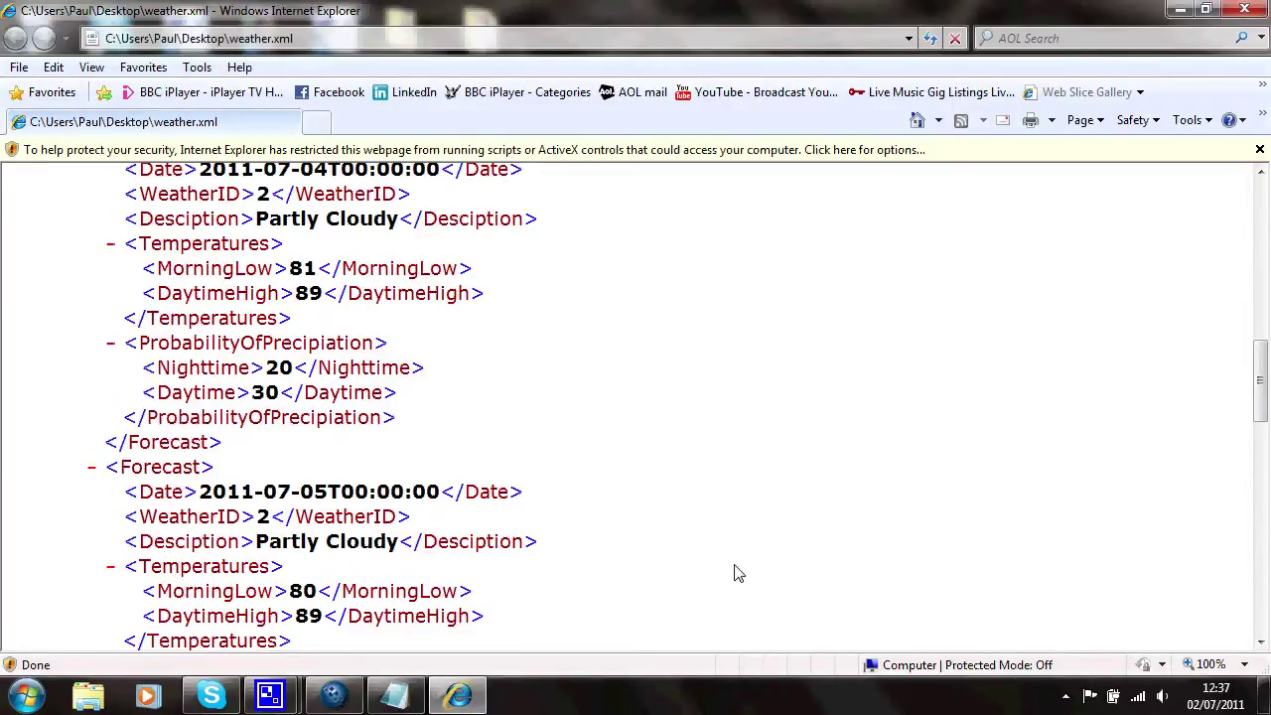
{"action": "left_click", "coordinate": [1177, 9]}
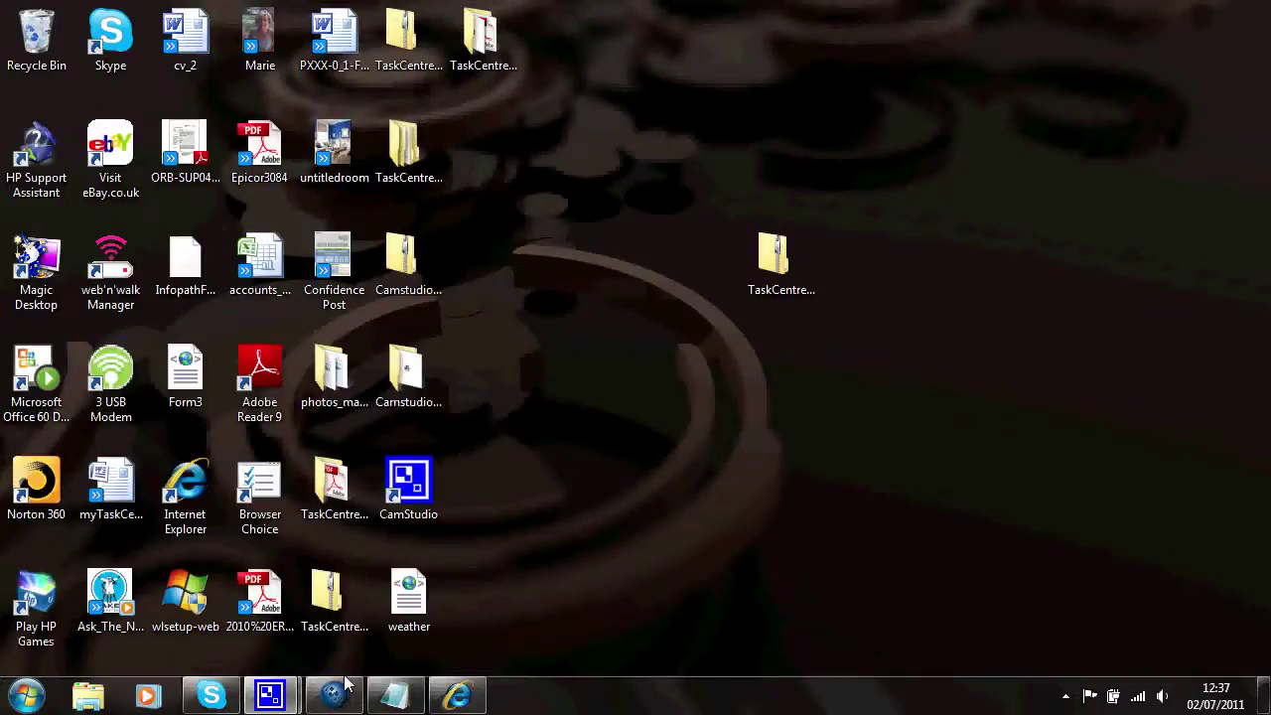
{"action": "left_click", "coordinate": [337, 693]}
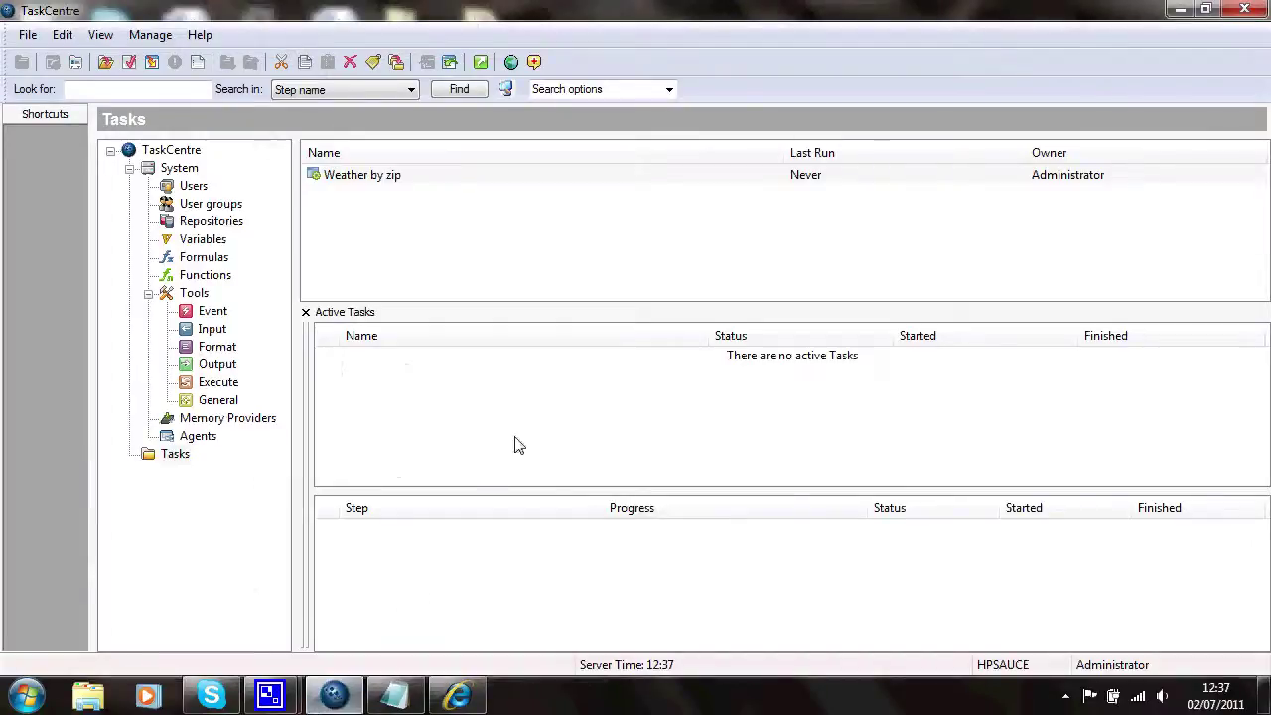